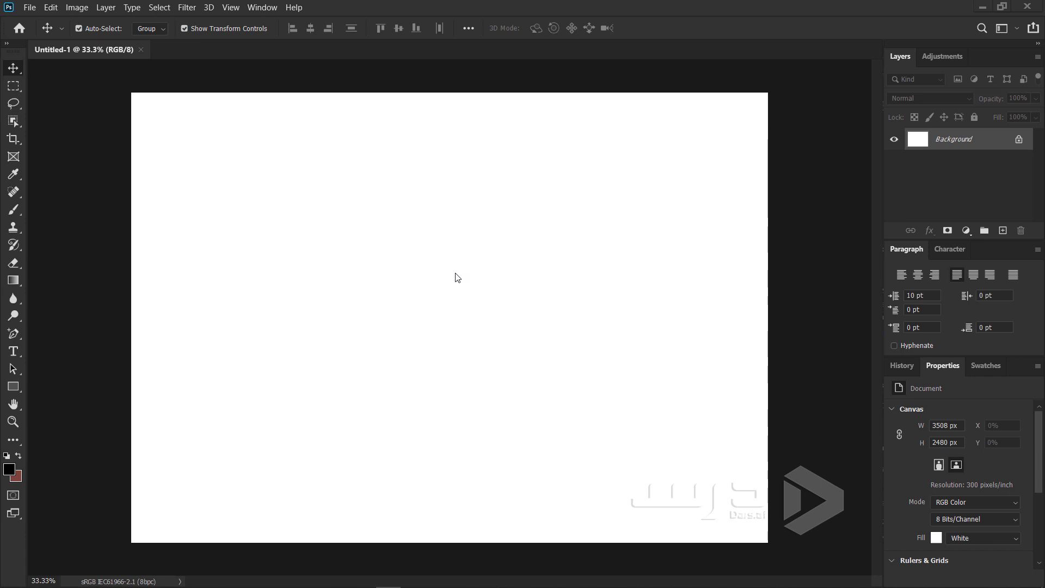
key("t")
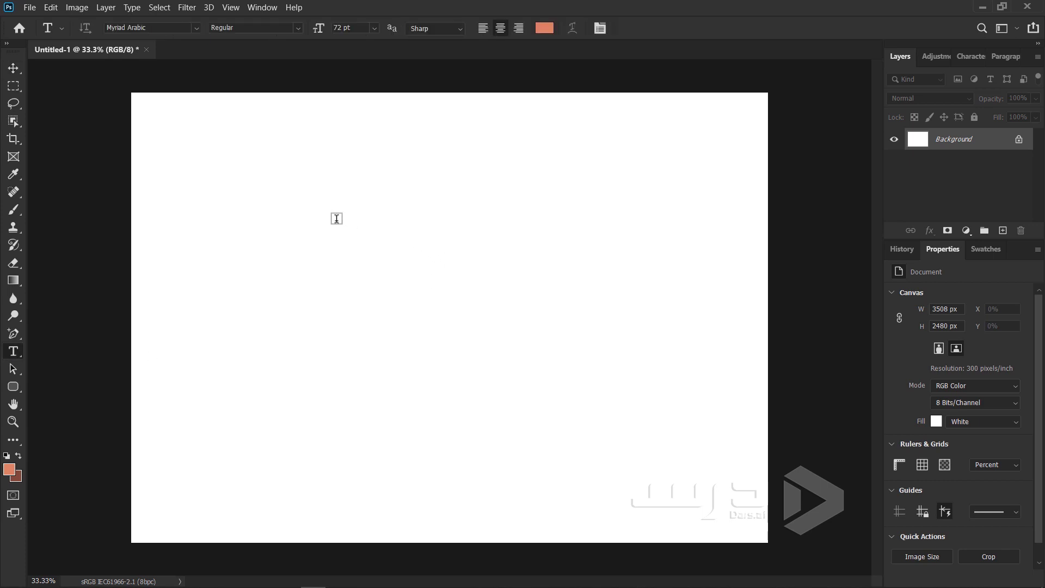
left_click_drag(336, 221, 621, 335)
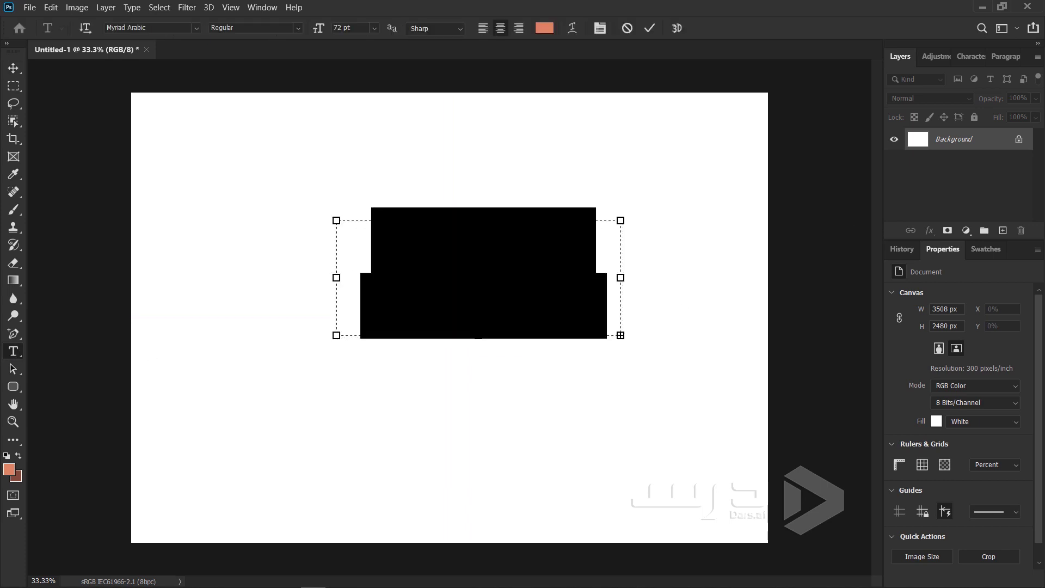
type("افعا")
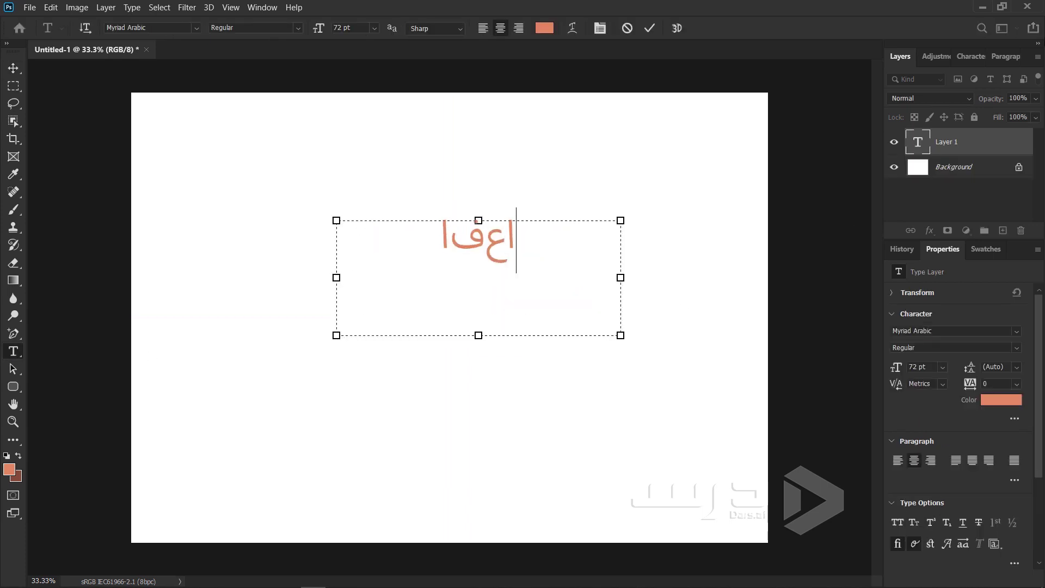
key("BackSpace")
key("BackSpace")
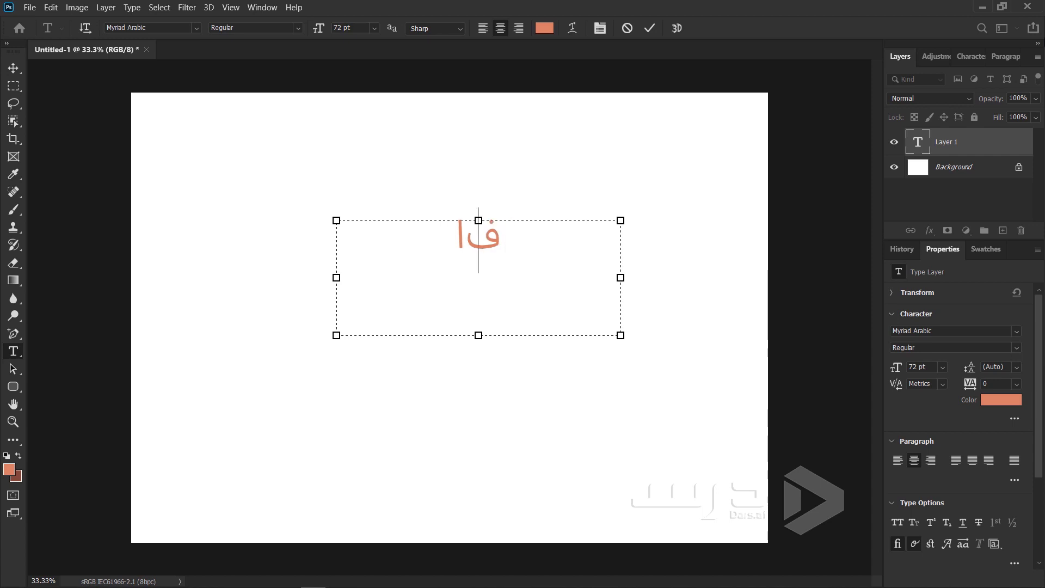
key("BackSpace")
key("BackSpace")
type("افغ")
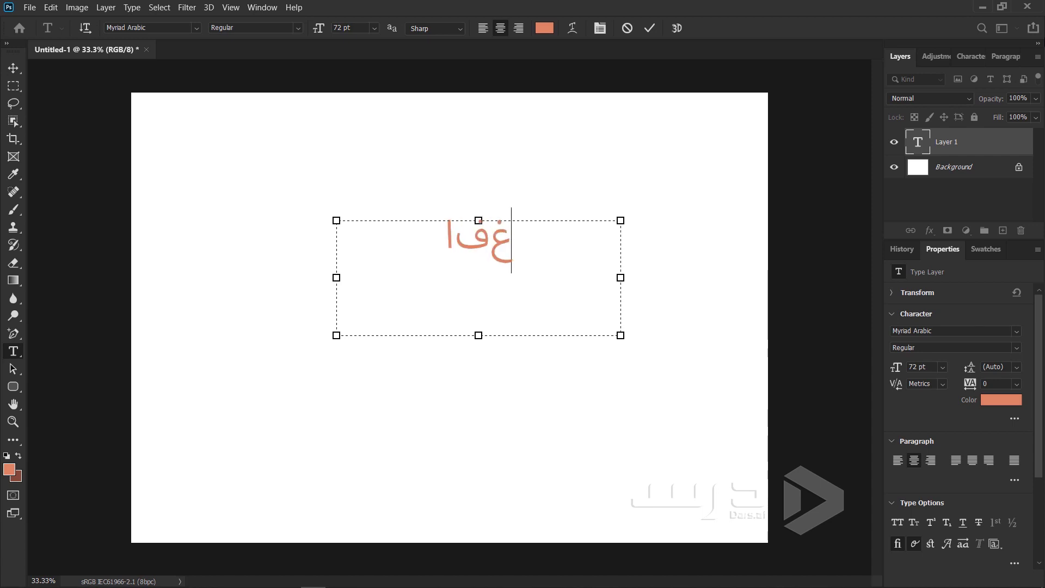
type("انستان")
key("Return")
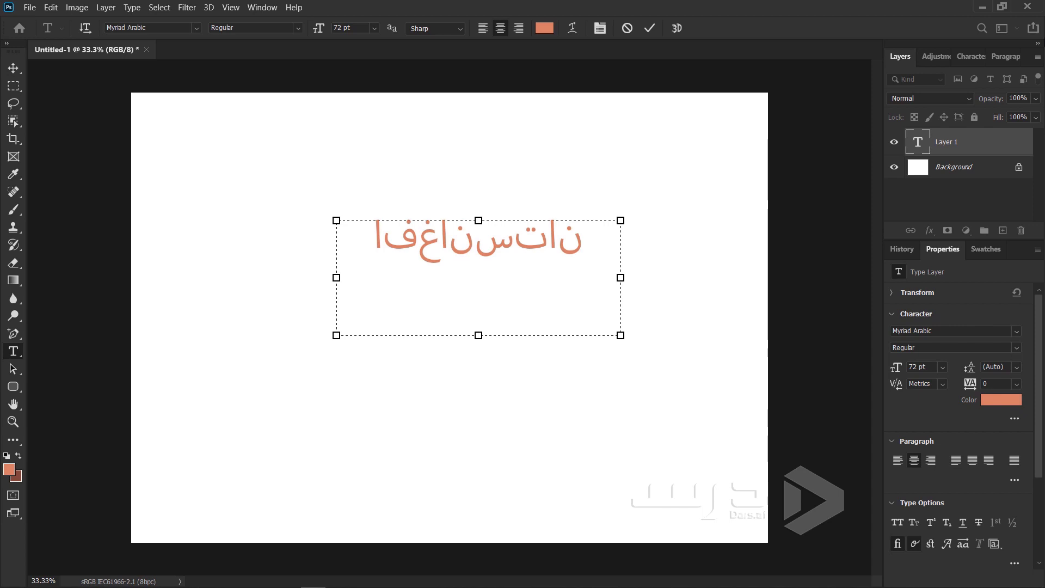
key("BackSpace")
key("Left")
key("Left")
key("Left")
key("Left")
key("Left")
key("Left")
key("Left")
key("Left")
key("ctrl+a")
key("BackSpace")
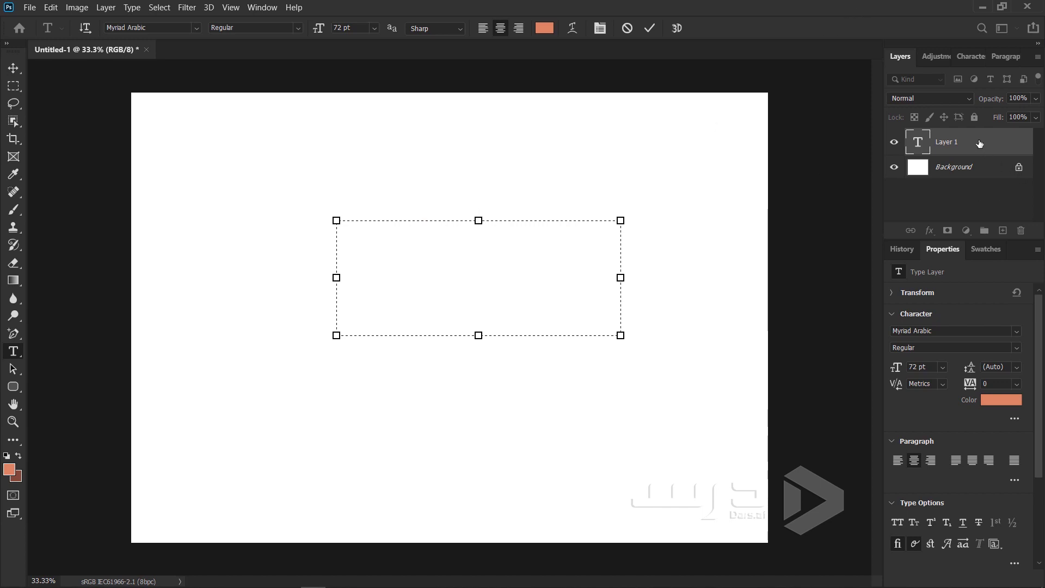
left_click(980, 143)
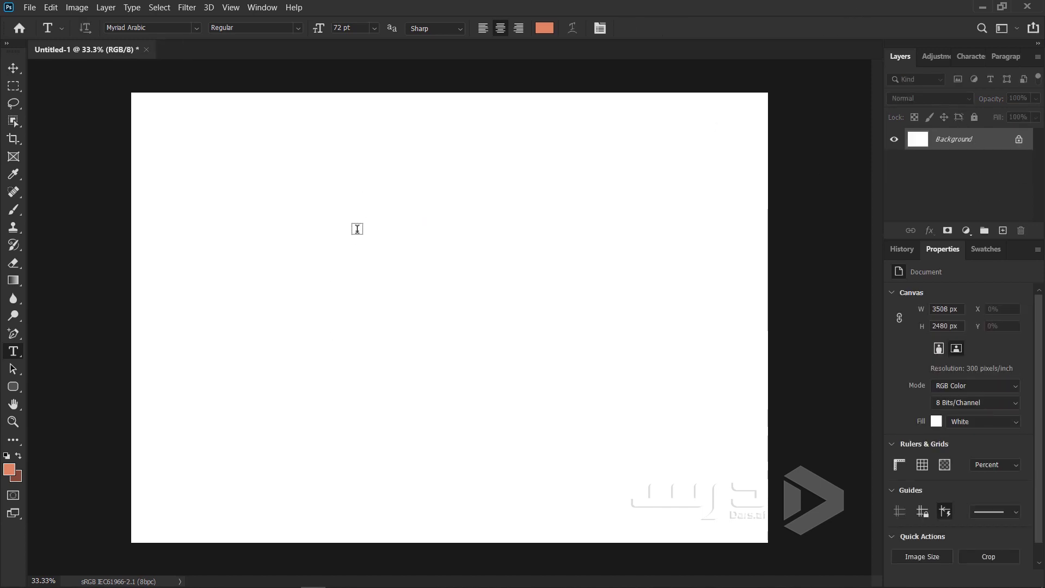
left_click(50, 8)
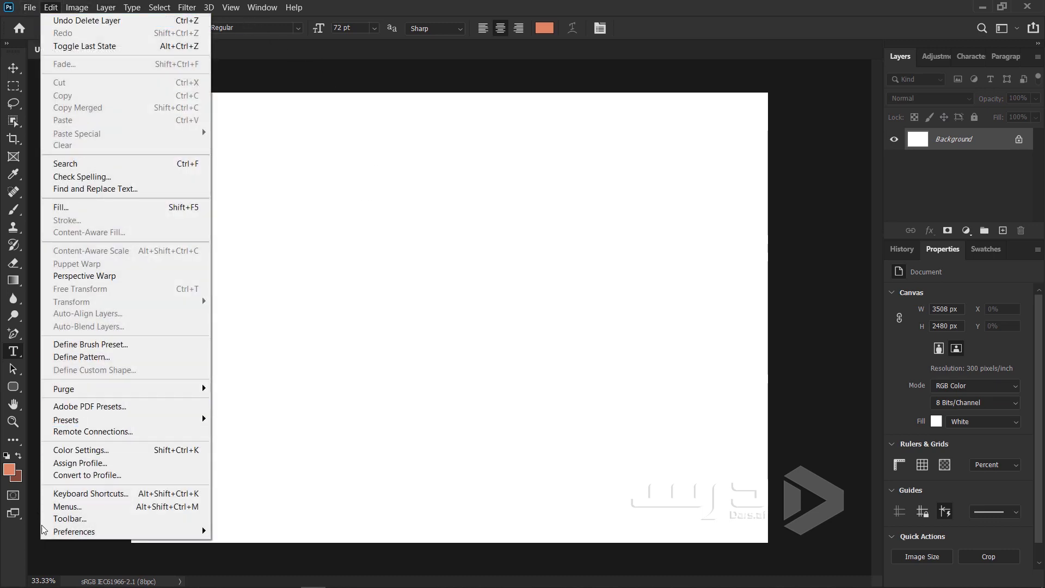
mouse_move(122, 531)
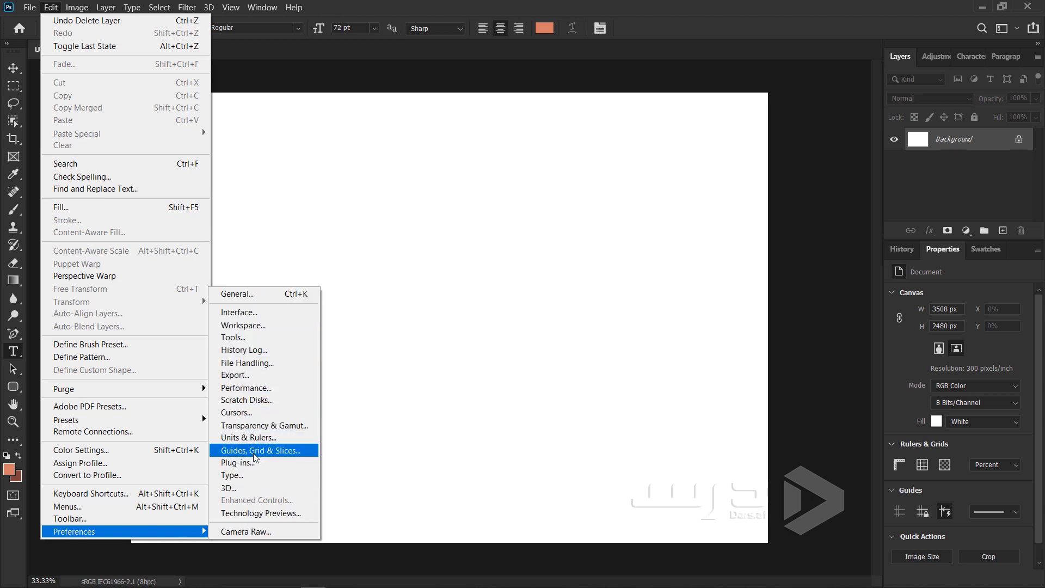
left_click(239, 475)
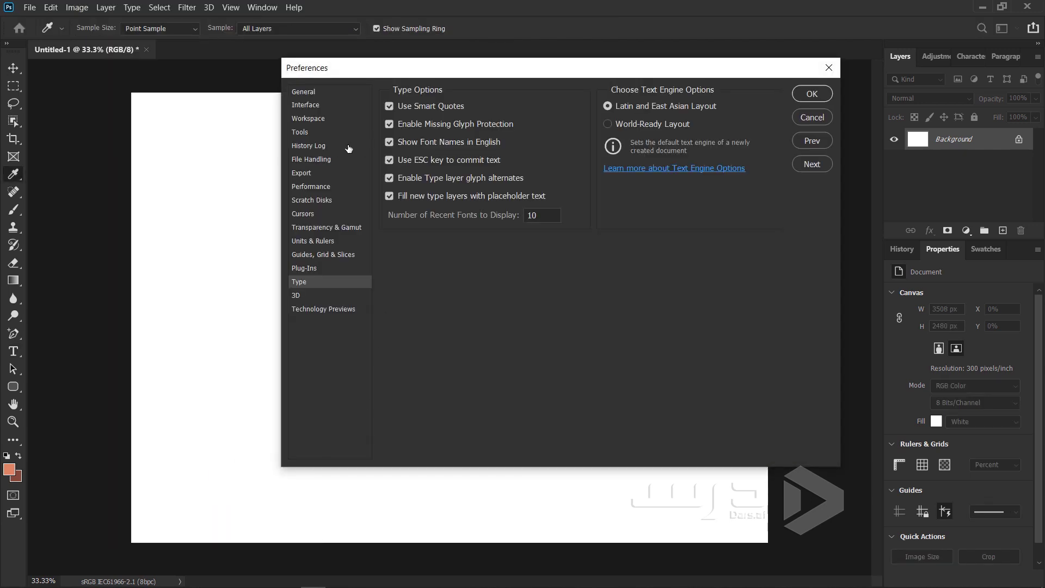
left_click(308, 94)
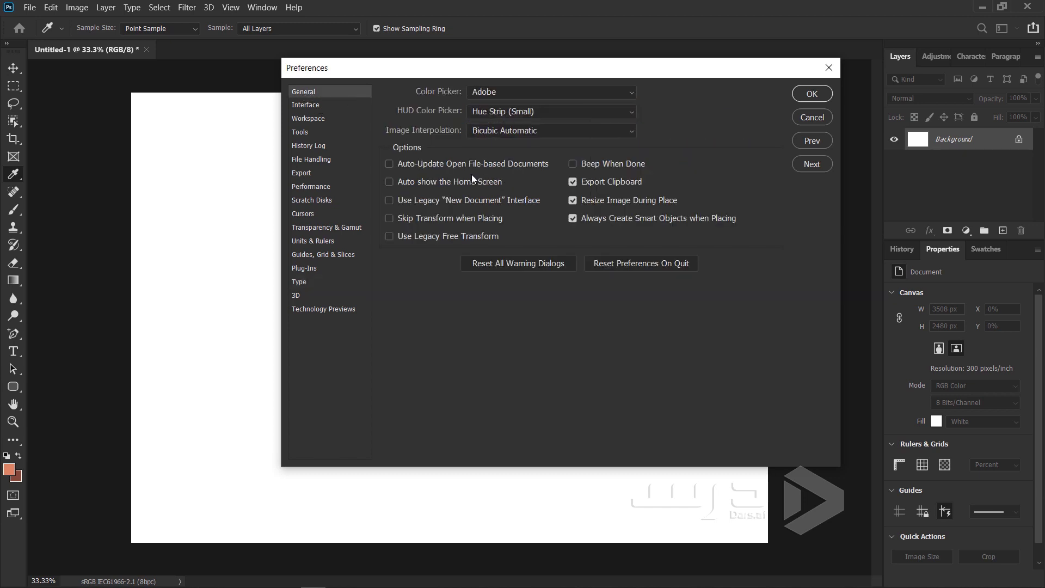
left_click(306, 284)
left_click(819, 121)
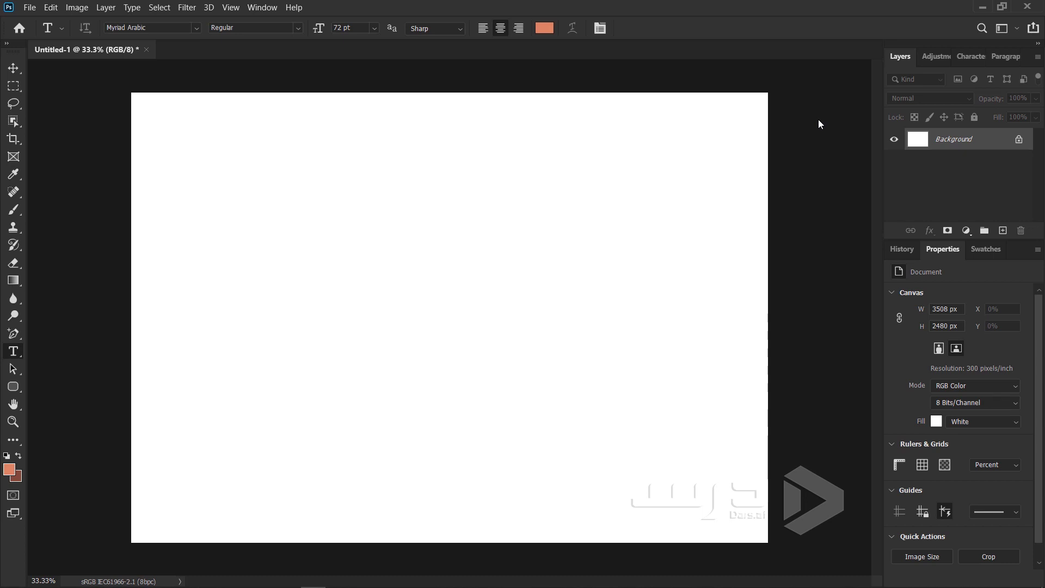
Step: Set the Type preferences text engine to World-Ready Layout and apply it
key("ctrl+k")
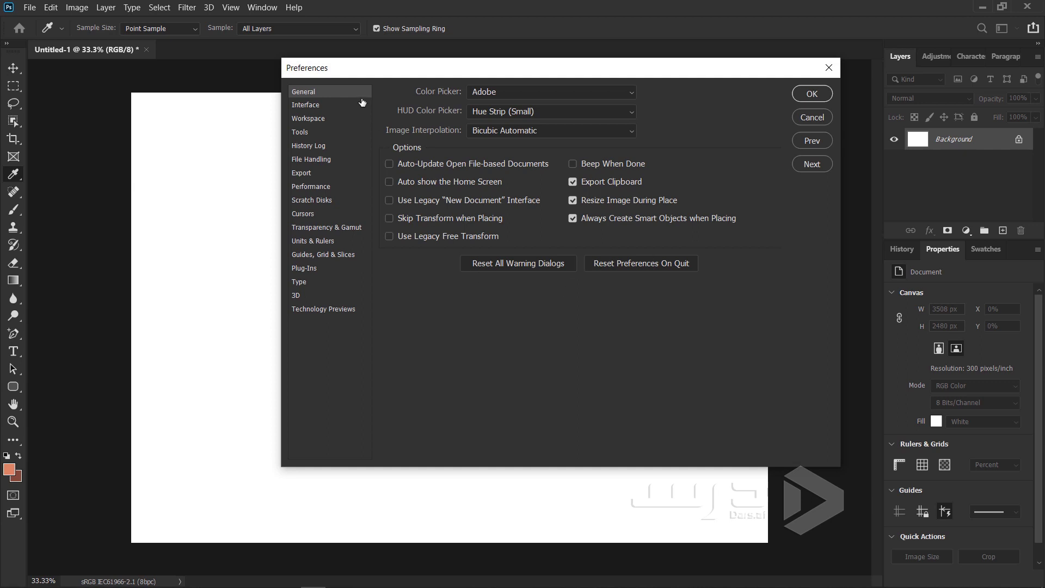
left_click(301, 283)
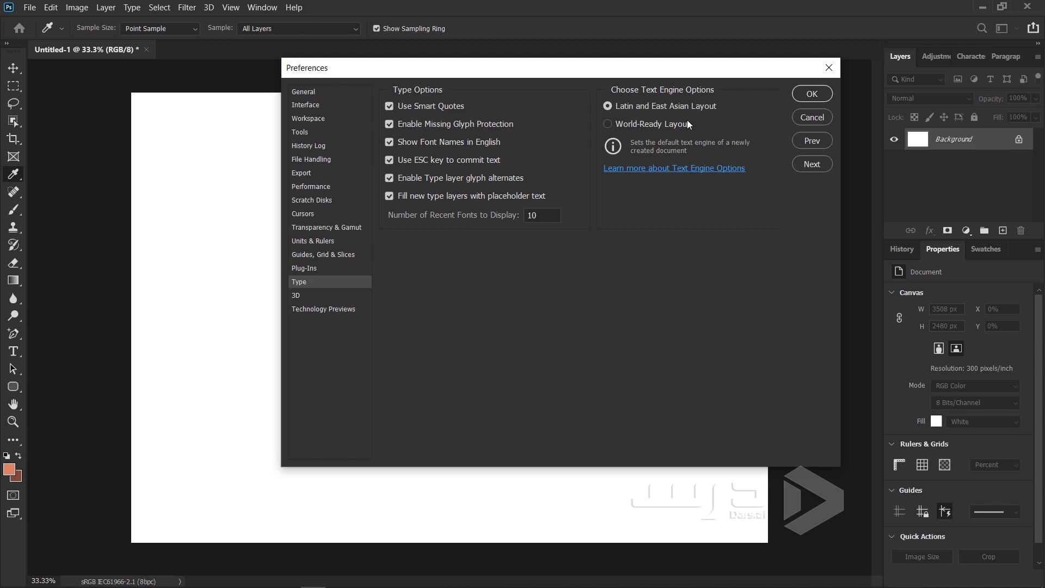
mouse_move(651, 124)
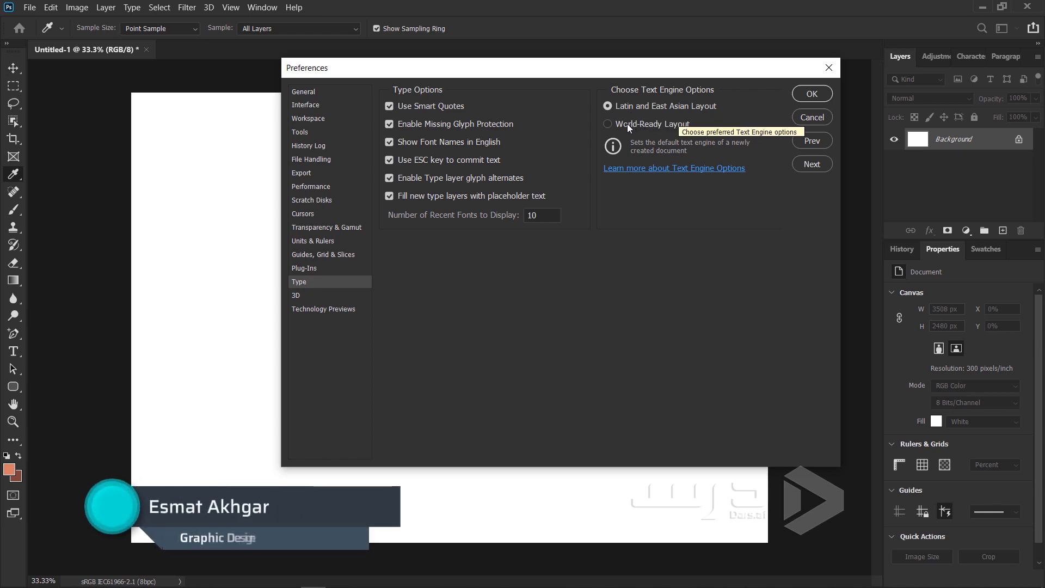
left_click(608, 123)
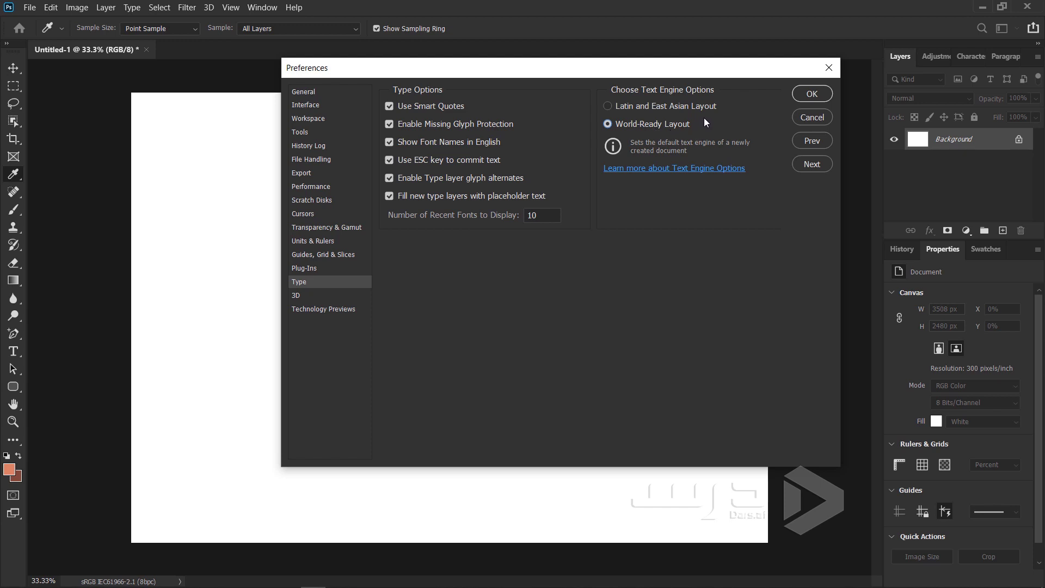
left_click(811, 95)
key("t")
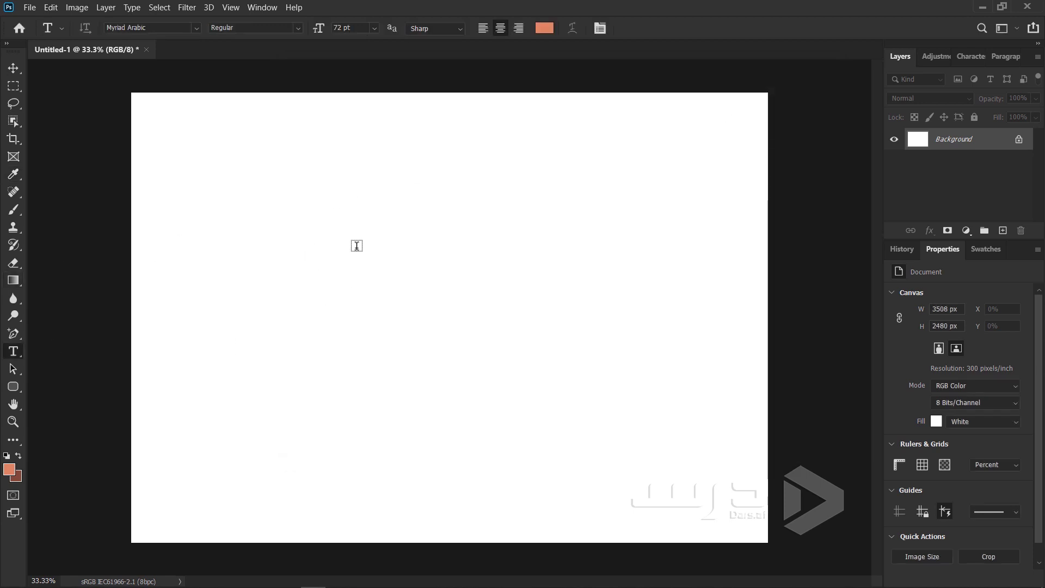
Step: Drag a text box near the canvas centre and type 'افغانستان'
left_click_drag(356, 246, 627, 351)
type("افغانس")
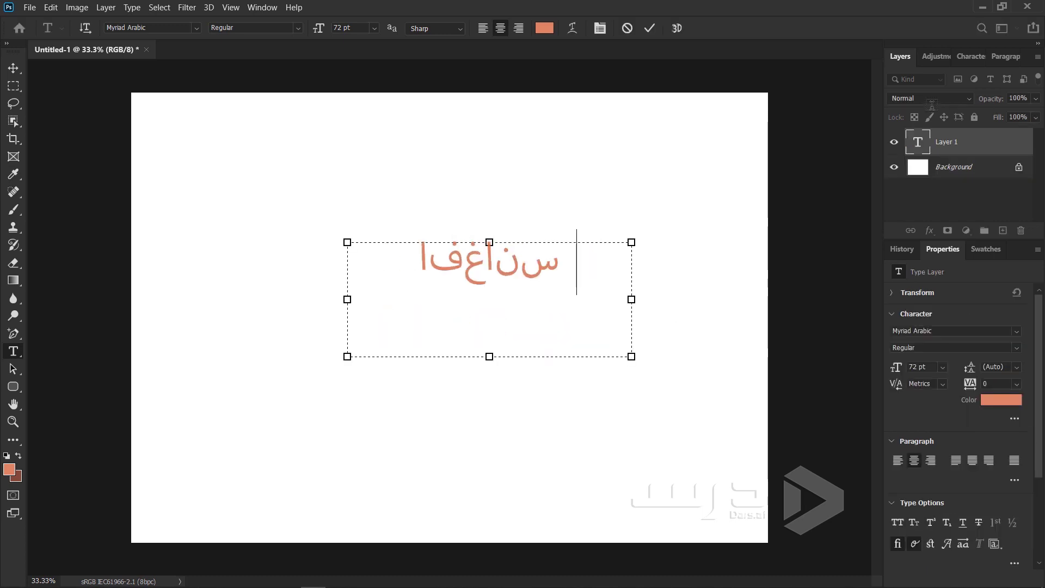
type("تان")
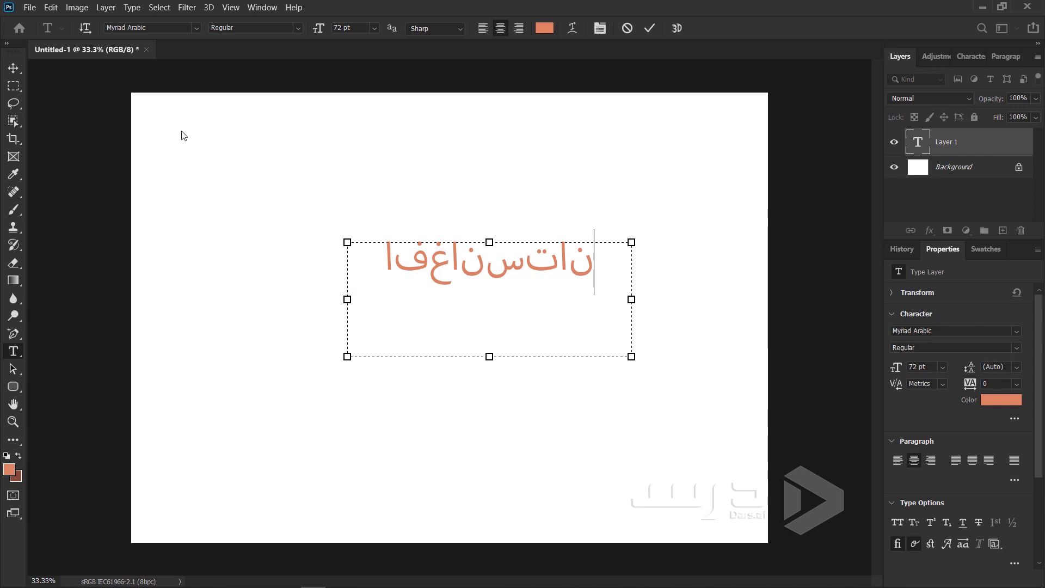
Step: Commit the typed Persian word in the current document
left_click(30, 8)
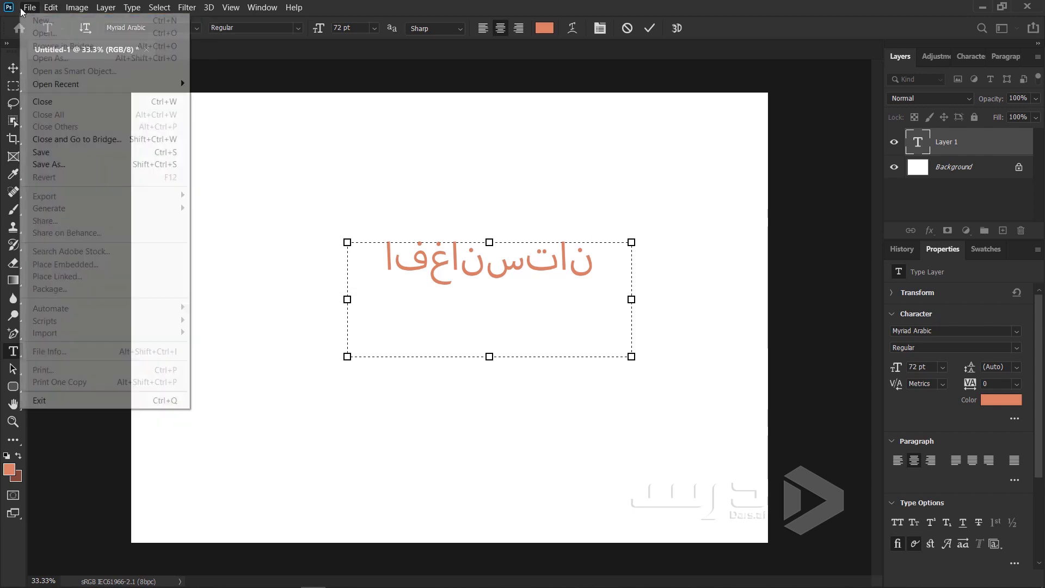
left_click(210, 145)
left_click(13, 68)
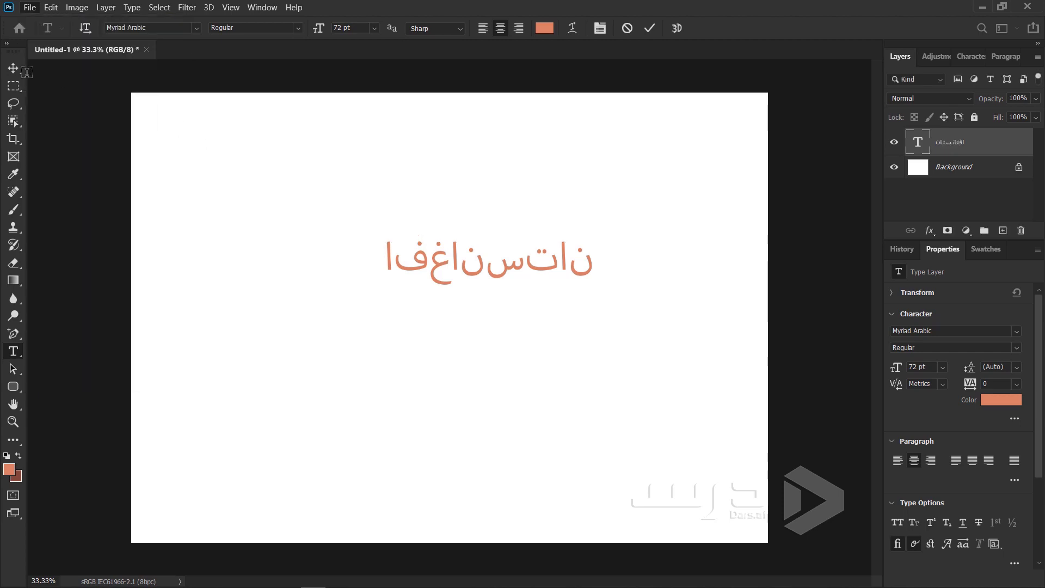
Step: Create a new A4 document
left_click(30, 8)
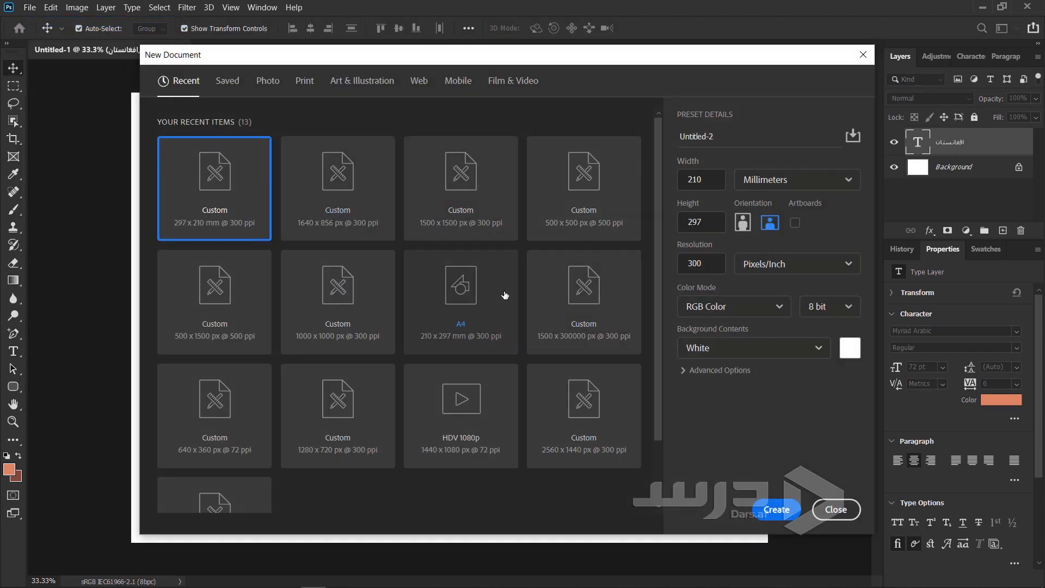
left_click(465, 297)
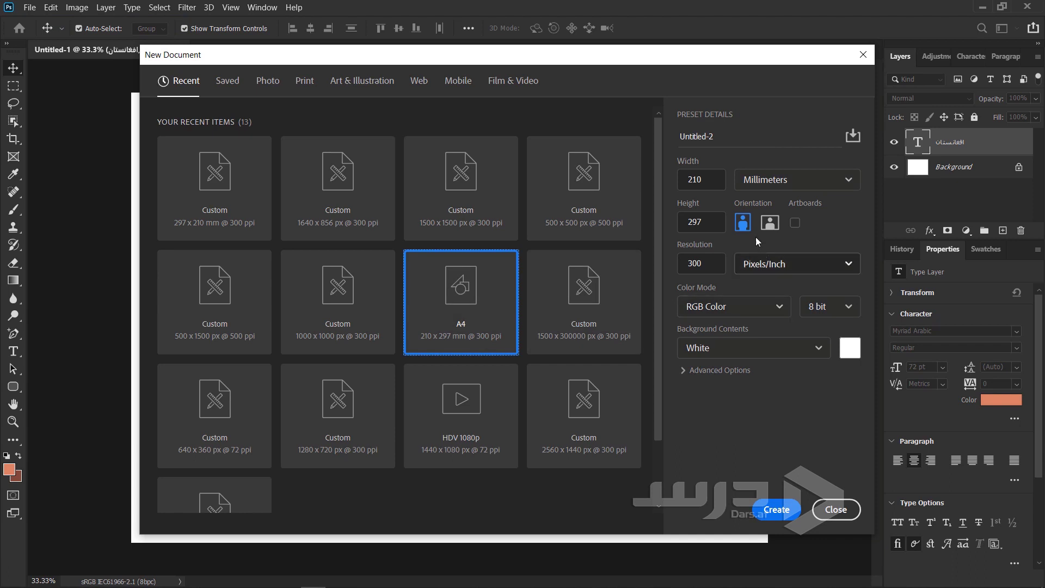
left_click(777, 510)
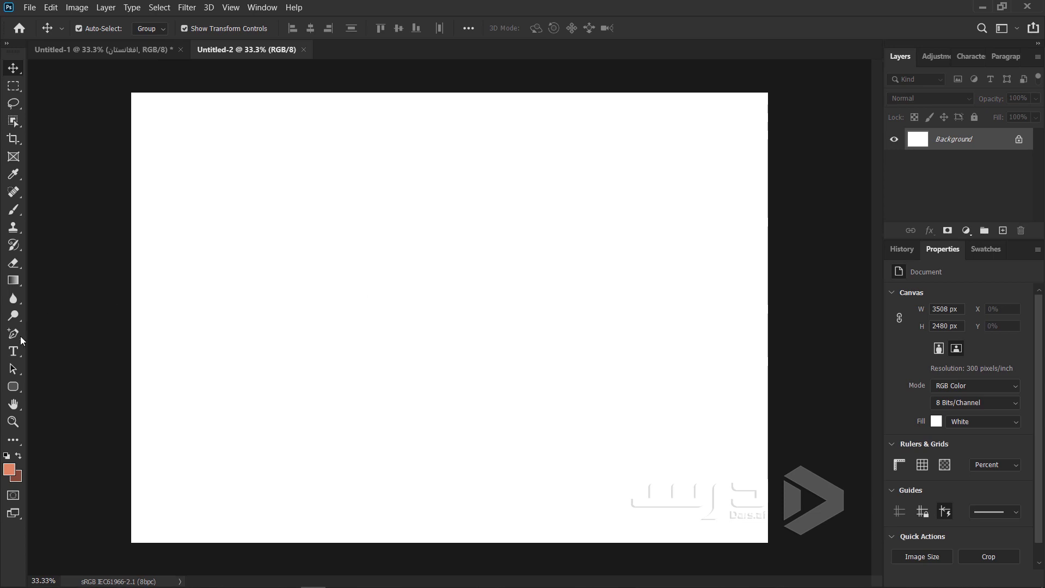
Step: Type 'تان' in a centred text box, then switch to the unjoined-letters document
left_click(14, 351)
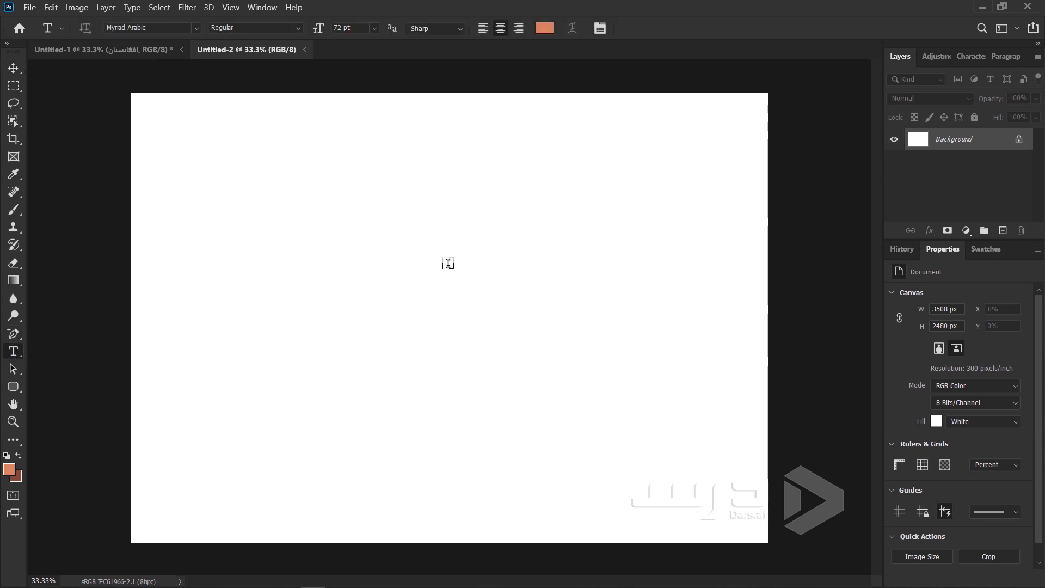
left_click_drag(320, 237, 621, 394)
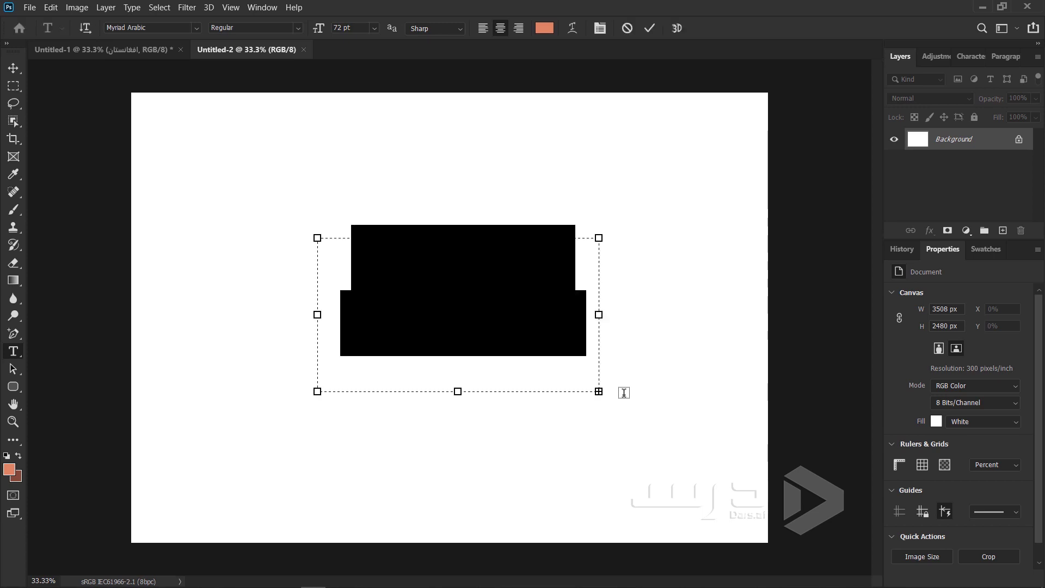
type("افغانستا")
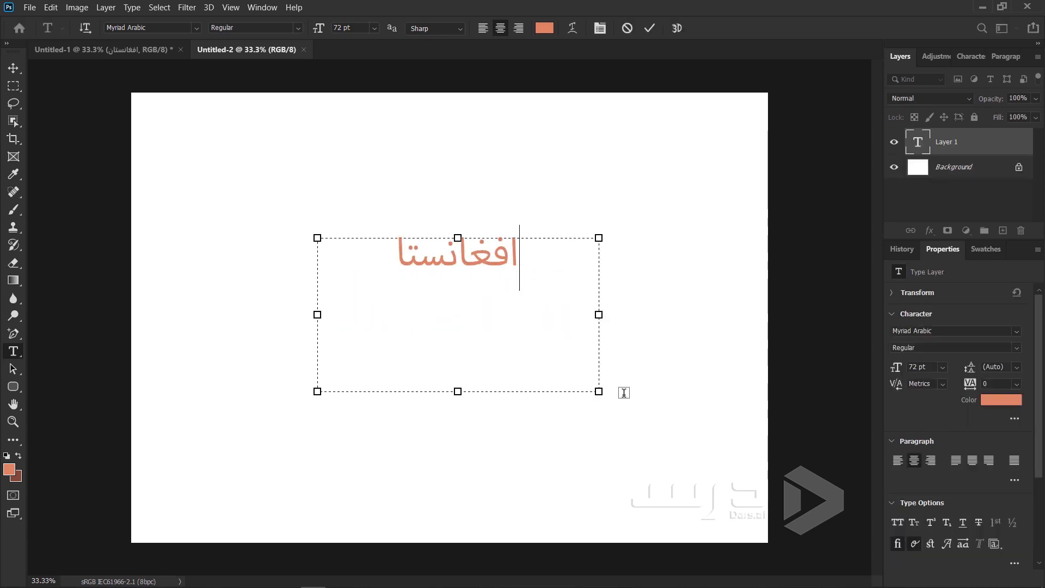
type("ن")
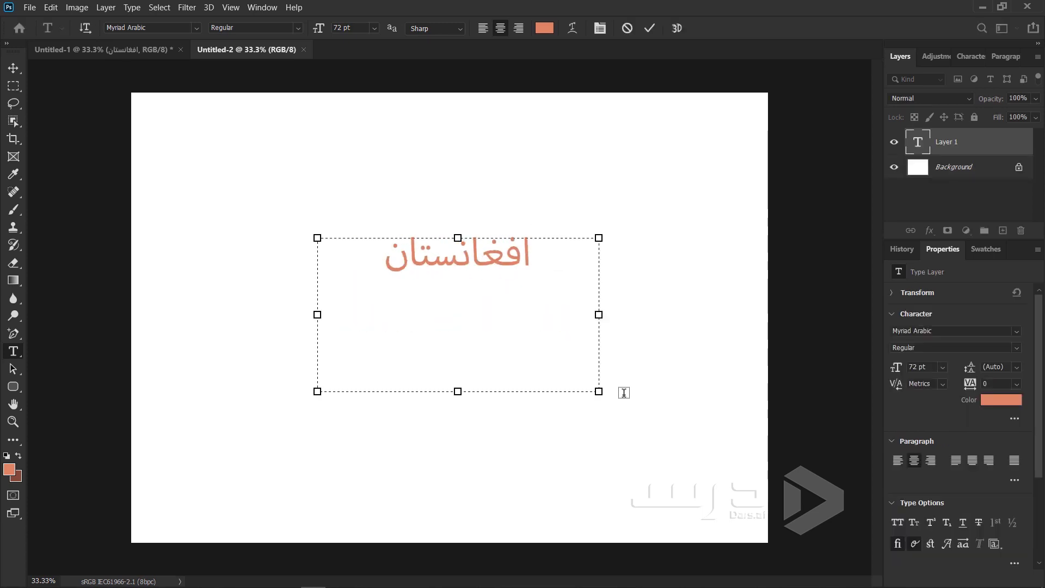
left_click(103, 51)
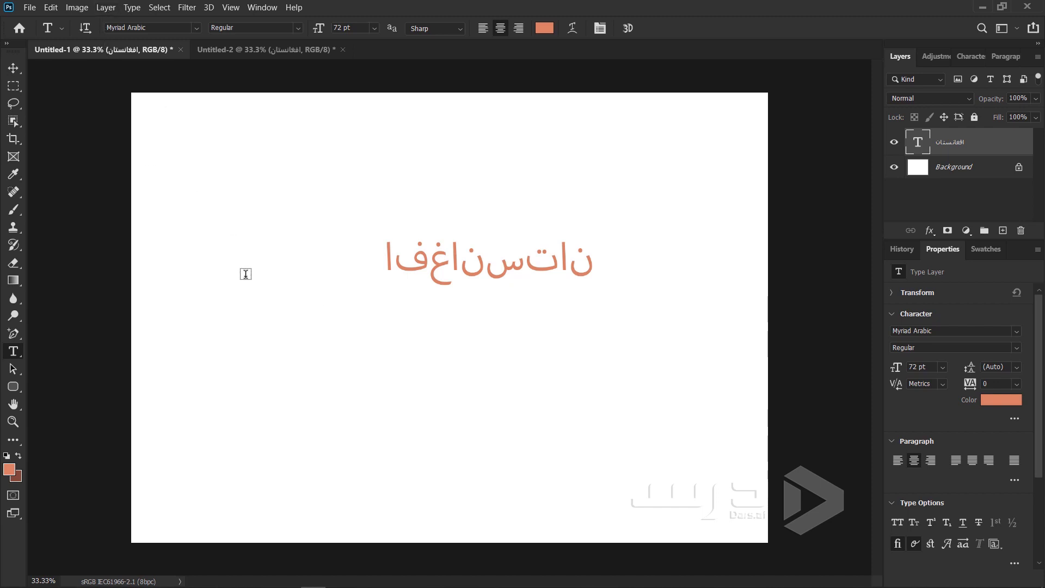
Step: Drag the joined word from Untitled-2 into Untitled-1 as a new layer
left_click(240, 51)
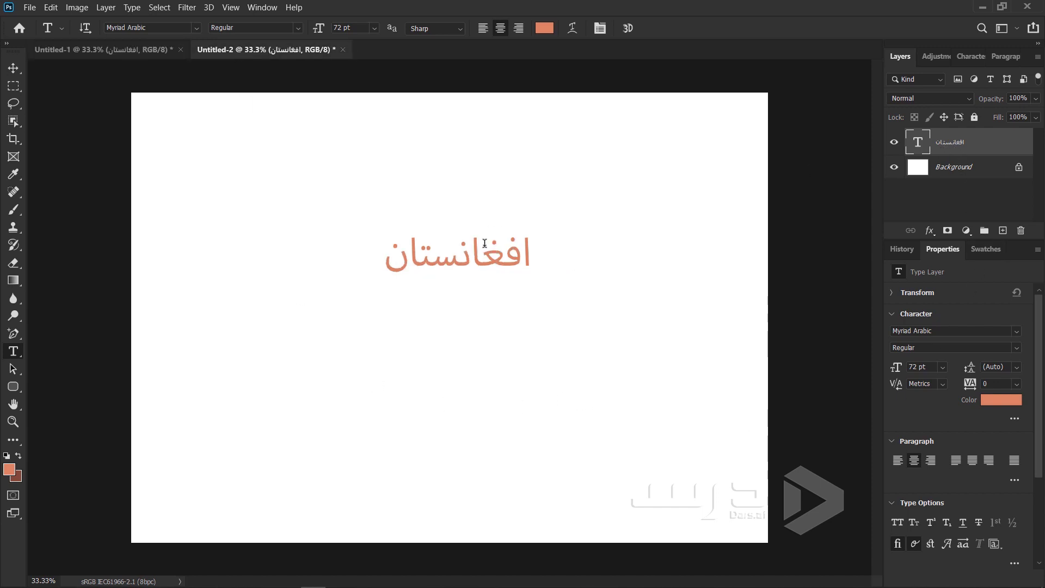
left_click(14, 67)
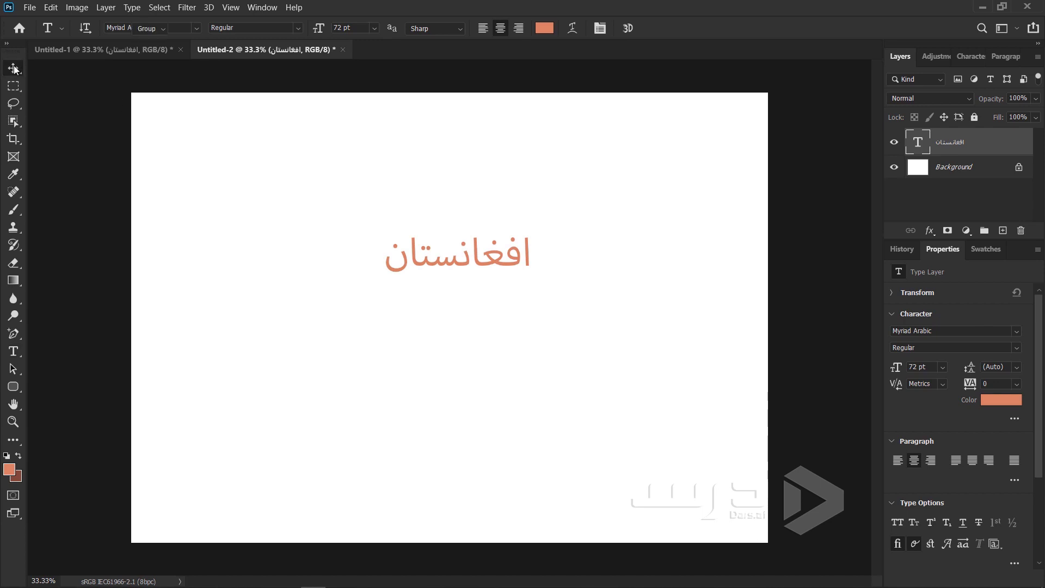
mouse_move(421, 283)
left_mouse_down()
mouse_move(344, 163)
mouse_move(361, 172)
left_mouse_up()
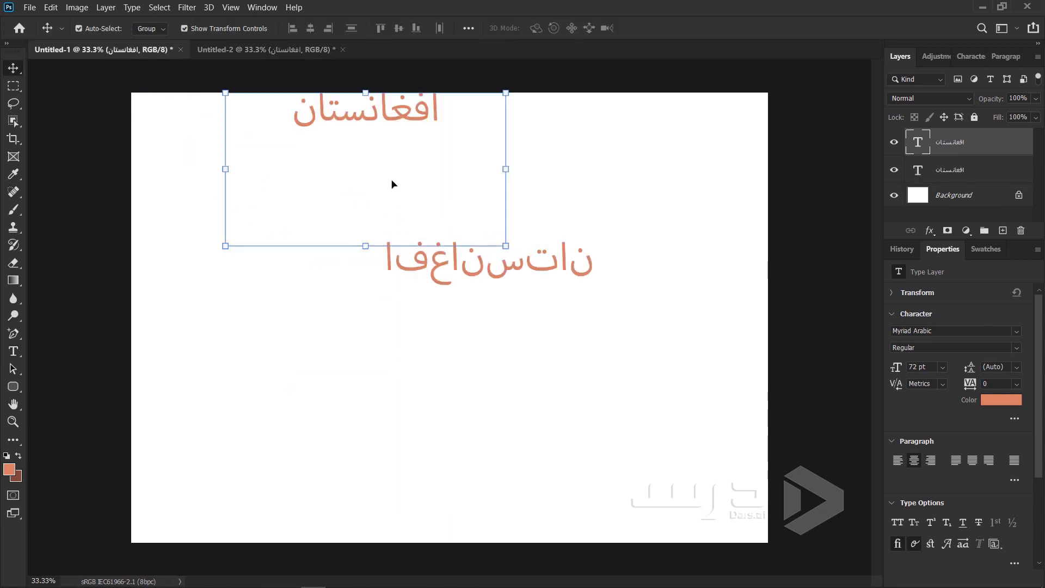
left_click_drag(392, 129, 266, 269)
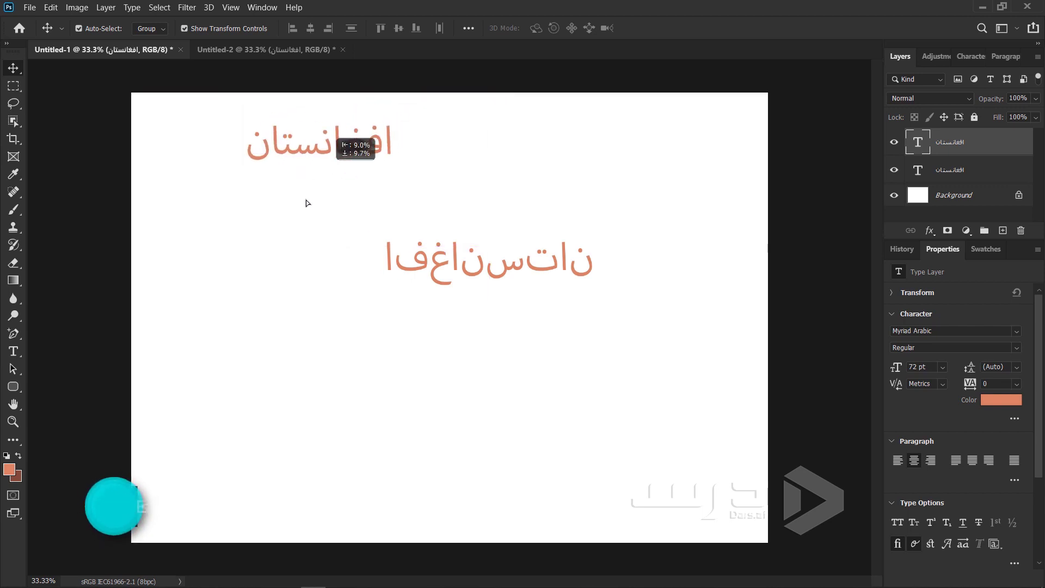
Step: Position the joined word above the unjoined text, then return to Untitled-2
left_click_drag(484, 267, 538, 297)
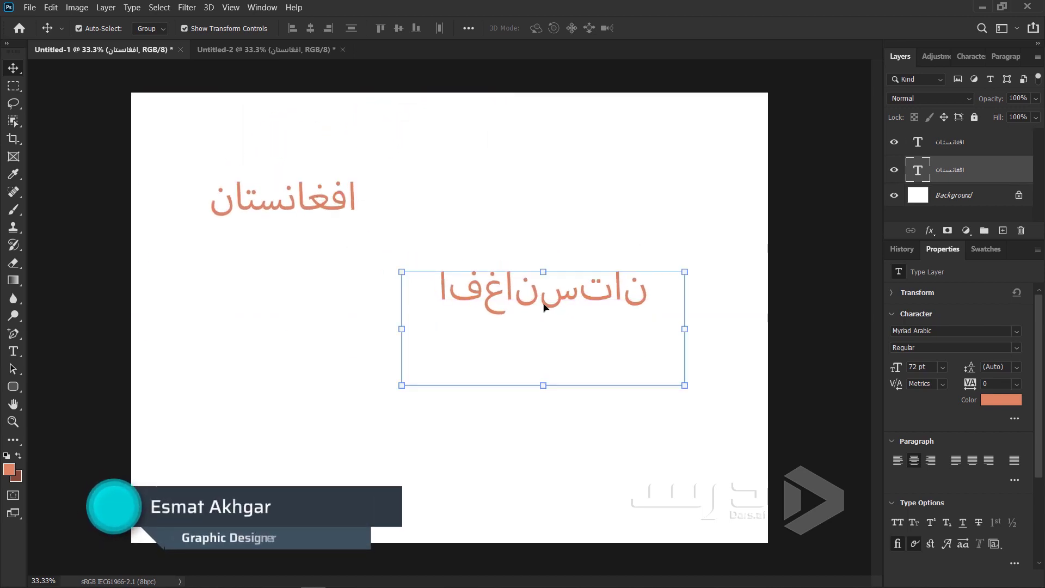
left_click(309, 204)
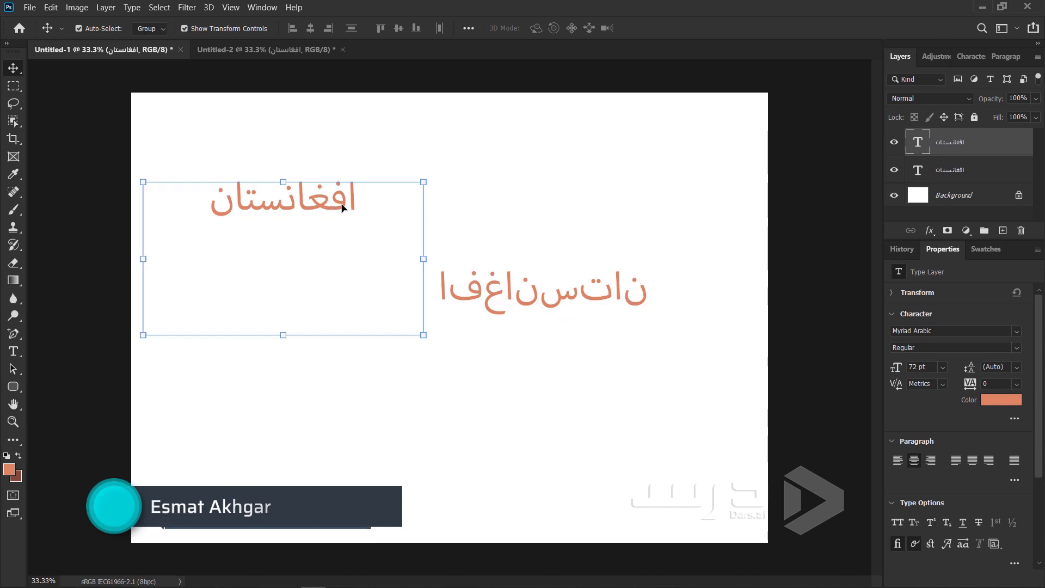
left_click_drag(334, 207, 389, 201)
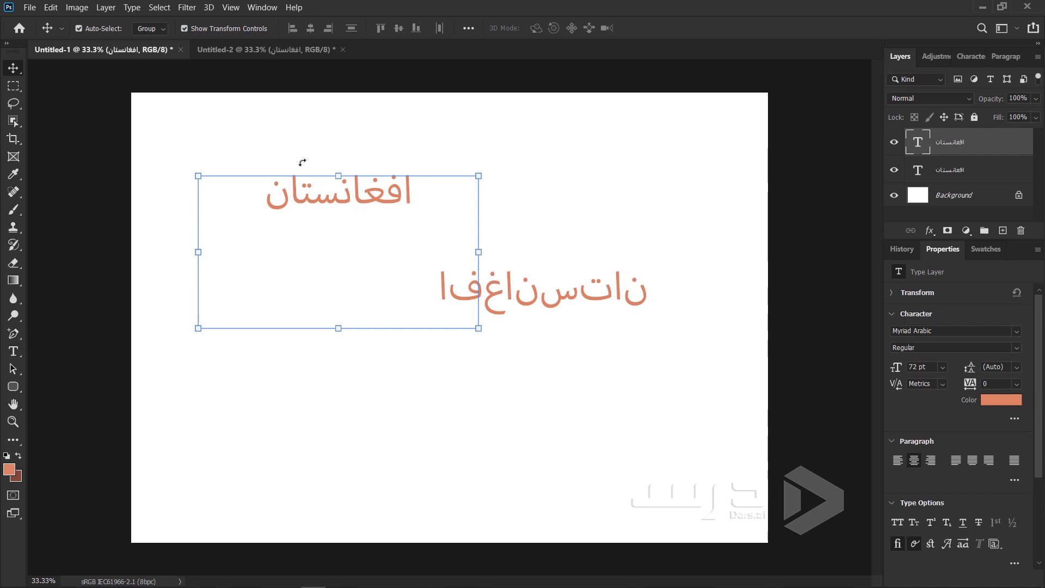
left_click(257, 50)
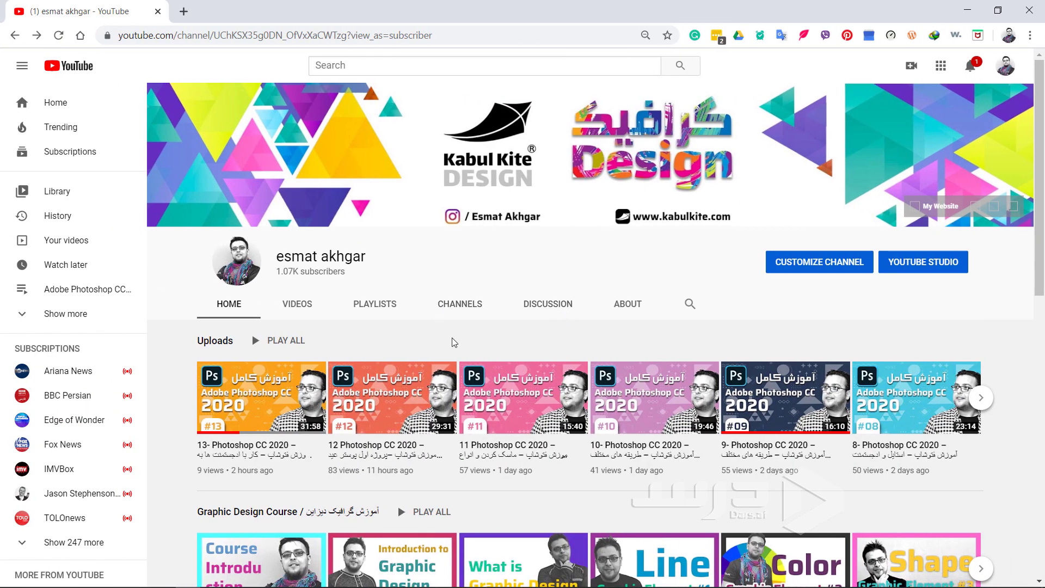
Step: Browse the channel's Graphic Design Course videos and open a new blank tab
scroll(452, 340, "down", 13)
scroll(465, 350, "up", 5)
scroll(464, 350, "up", 1)
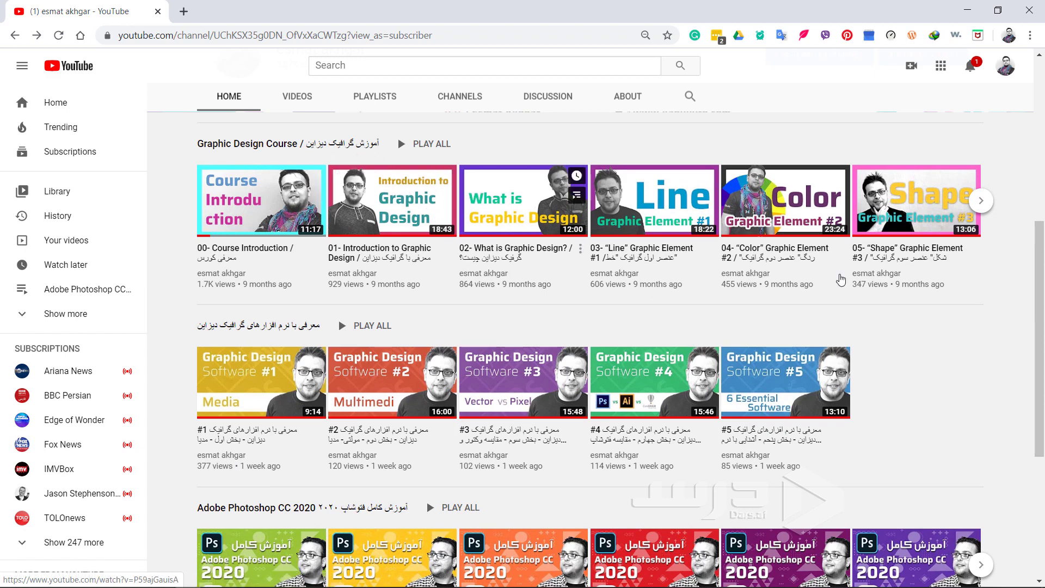
mouse_move(915, 201)
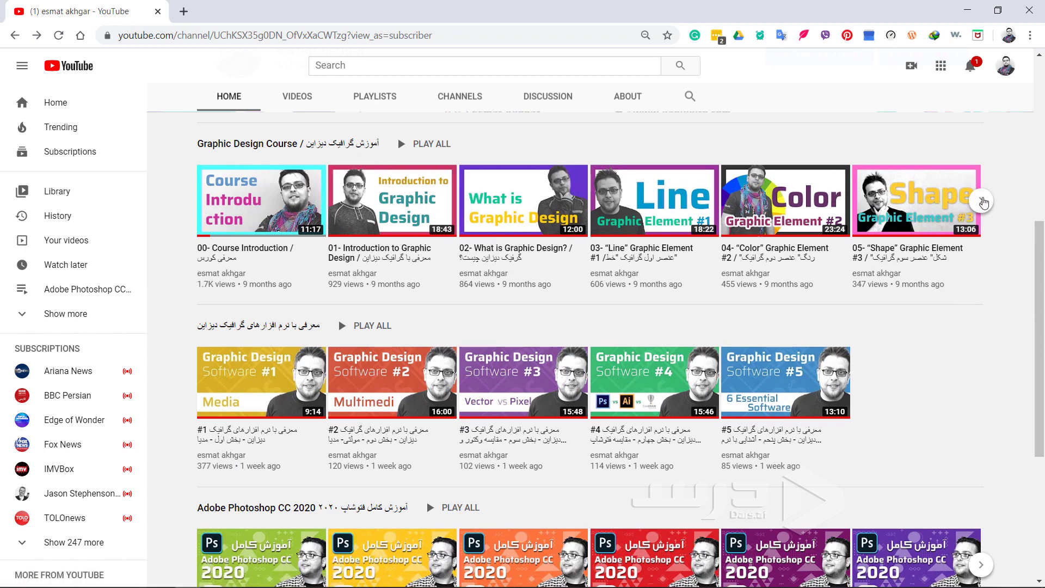
left_click(981, 200)
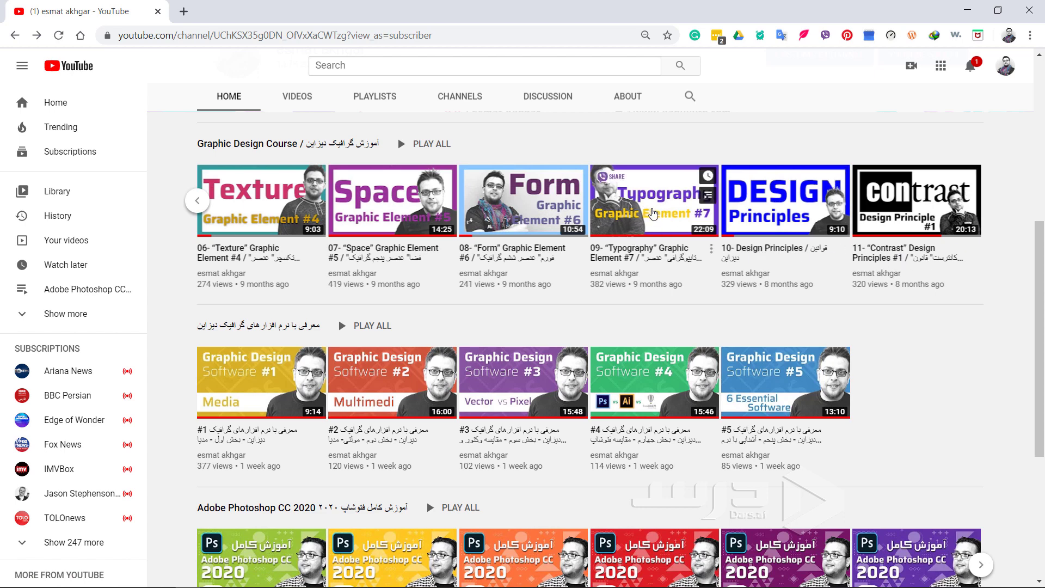
left_click(184, 12)
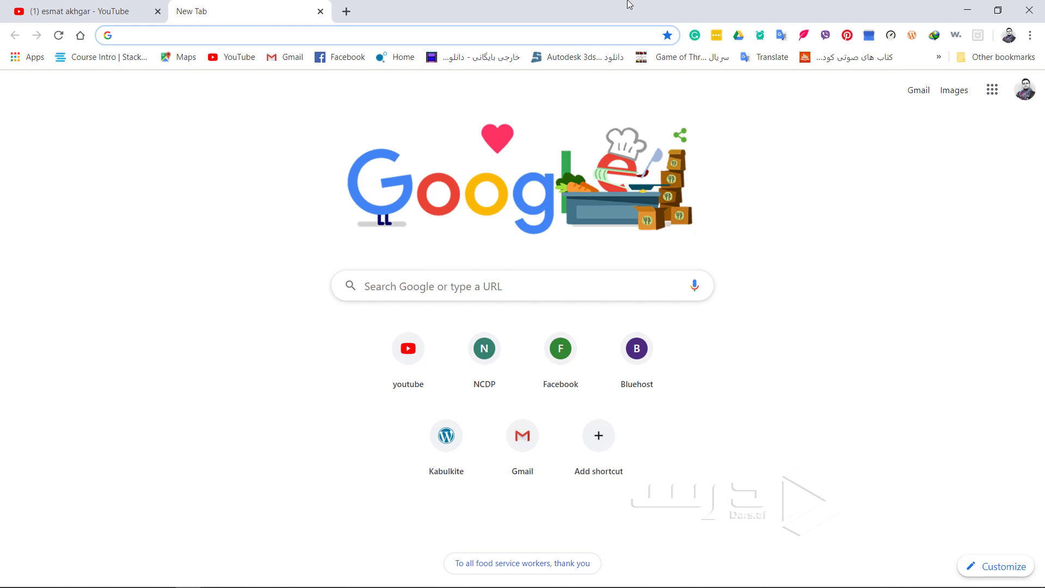
Step: Go to 1001fonts.com in the new tab
type("100")
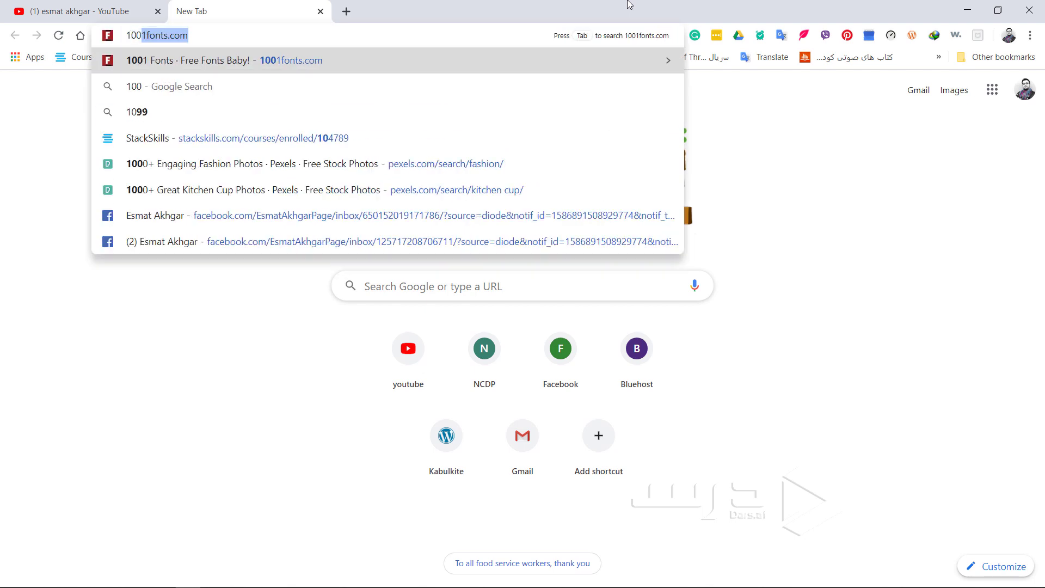
type("1font")
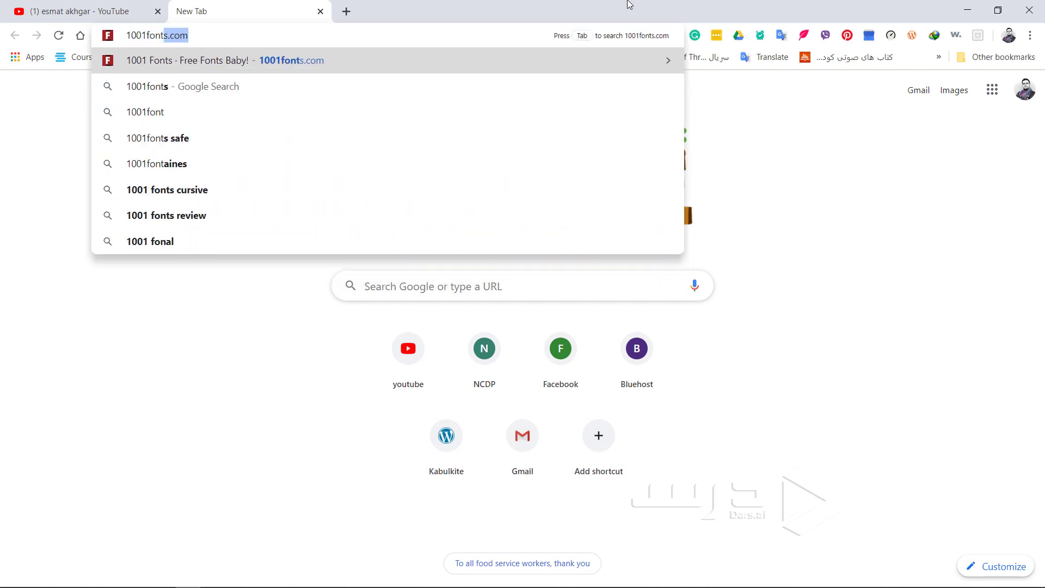
type("s.com")
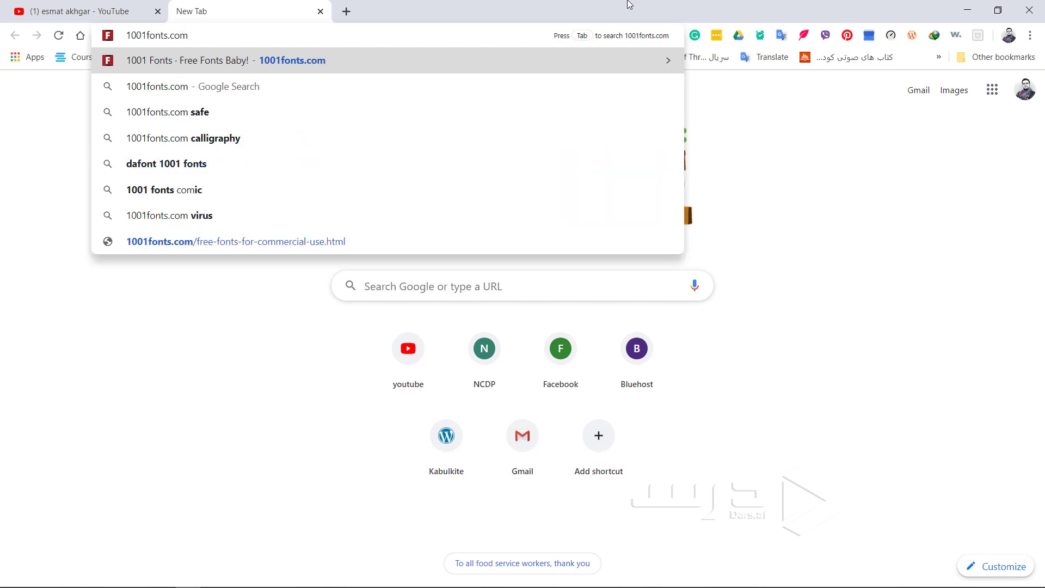
key("Return")
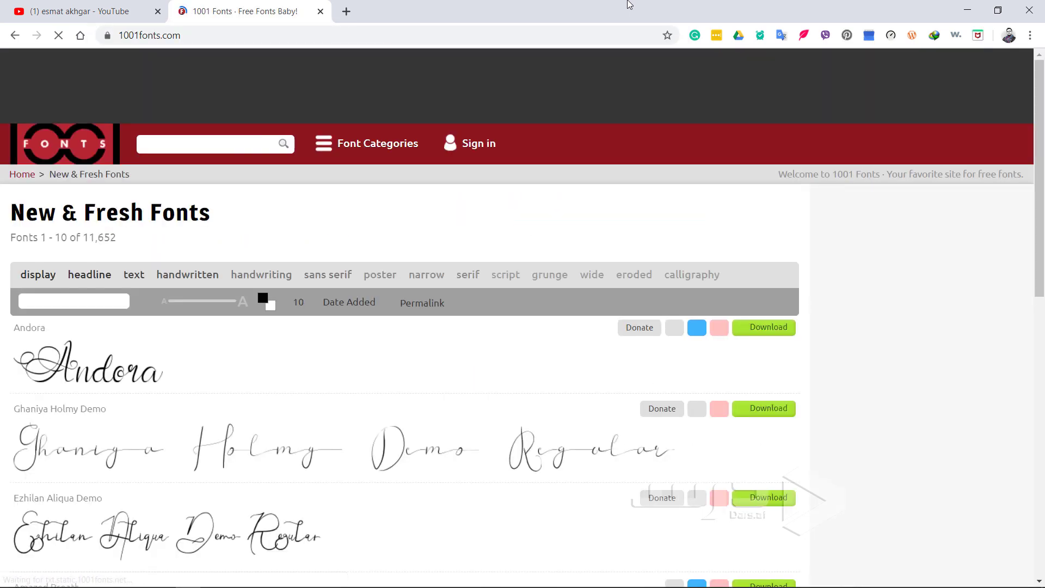
Step: Check the Date added sort options, then expand the full font style tag list
left_click(348, 302)
scroll(348, 328, "down", 3)
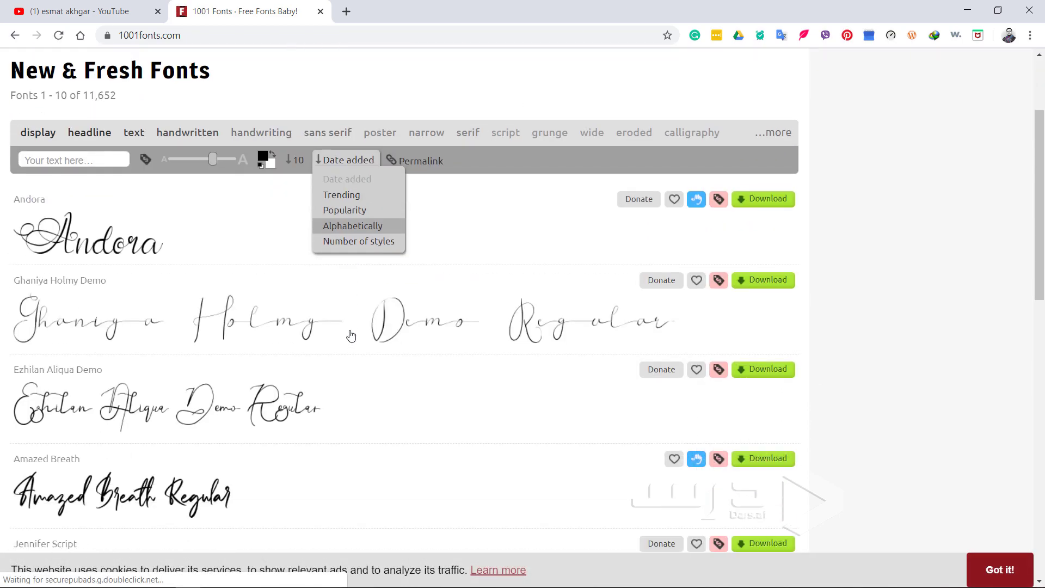
scroll(351, 335, "down", 2)
scroll(345, 357, "down", 3)
scroll(341, 362, "down", 2)
scroll(343, 370, "down", 5)
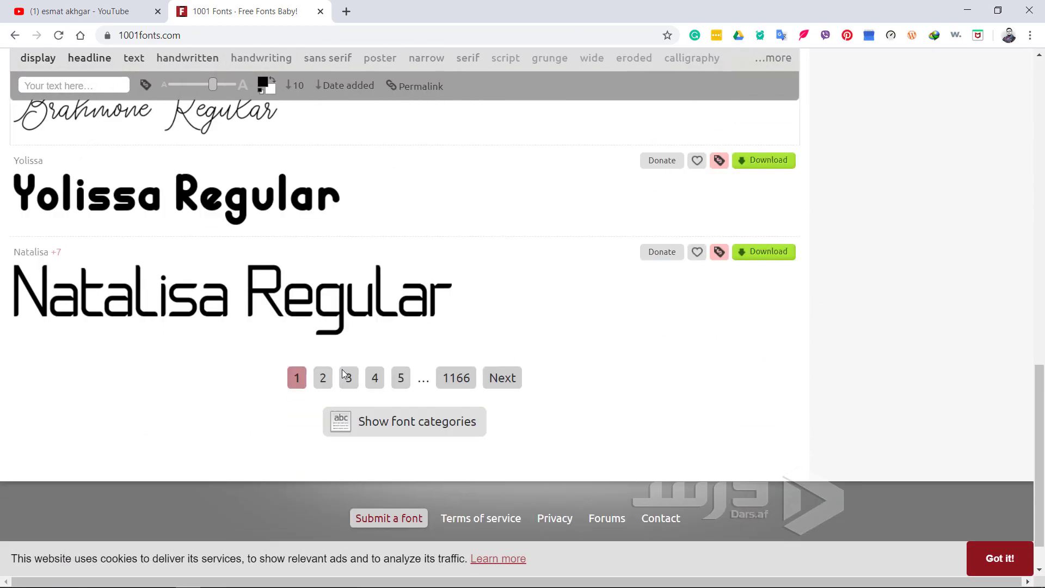
left_click(343, 371)
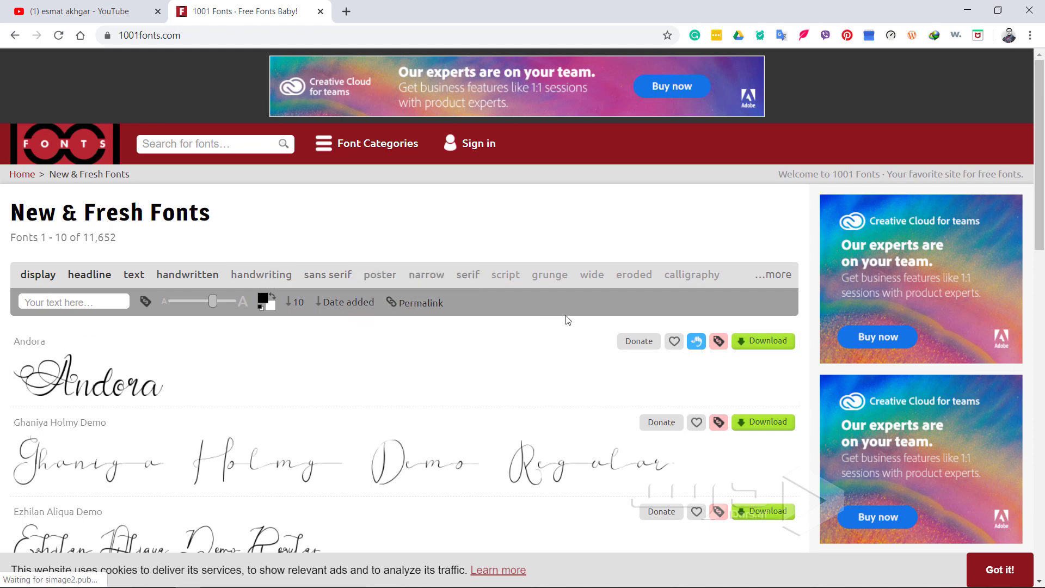
left_click(775, 275)
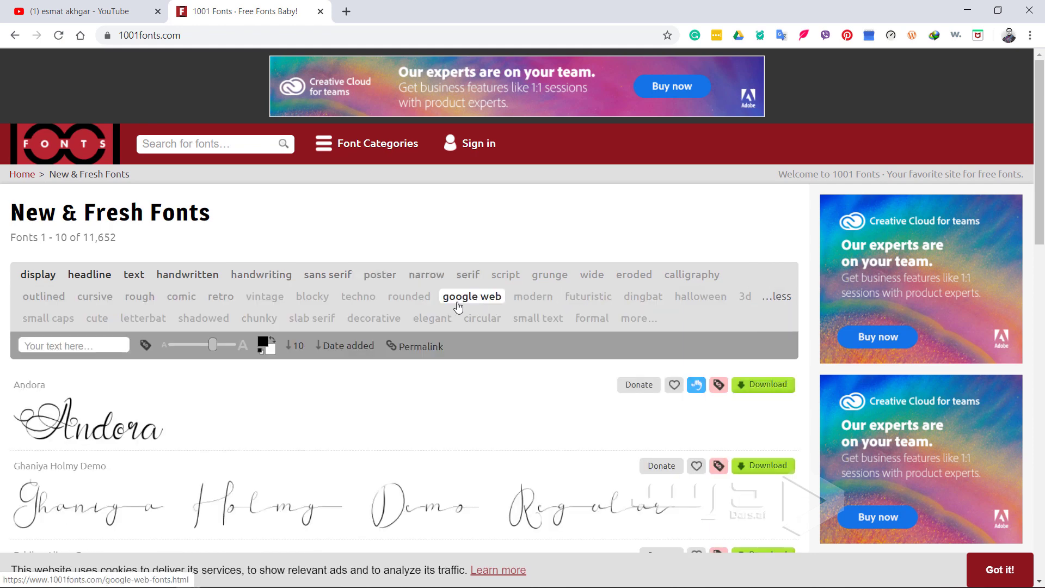
Step: Filter to Modern fonts and preview them with suggested custom sample text
left_click(539, 298)
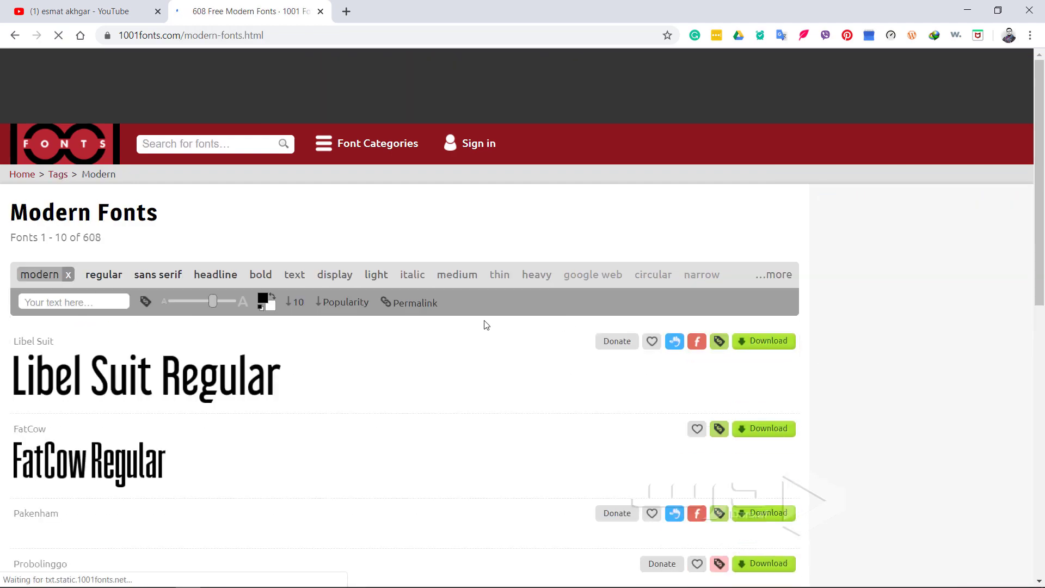
scroll(412, 355, "down", 5)
scroll(412, 355, "up", 5)
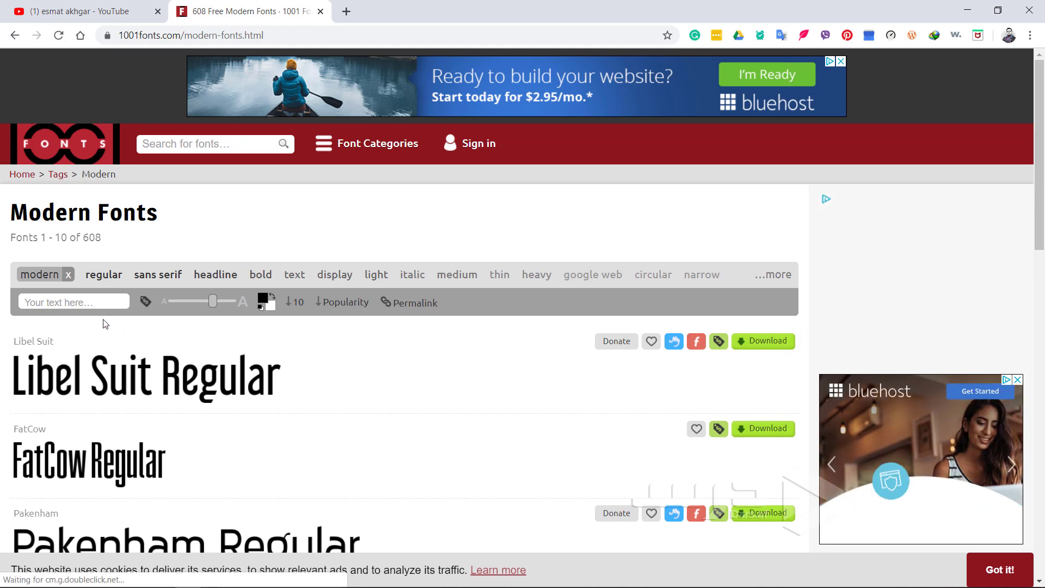
left_click(102, 302)
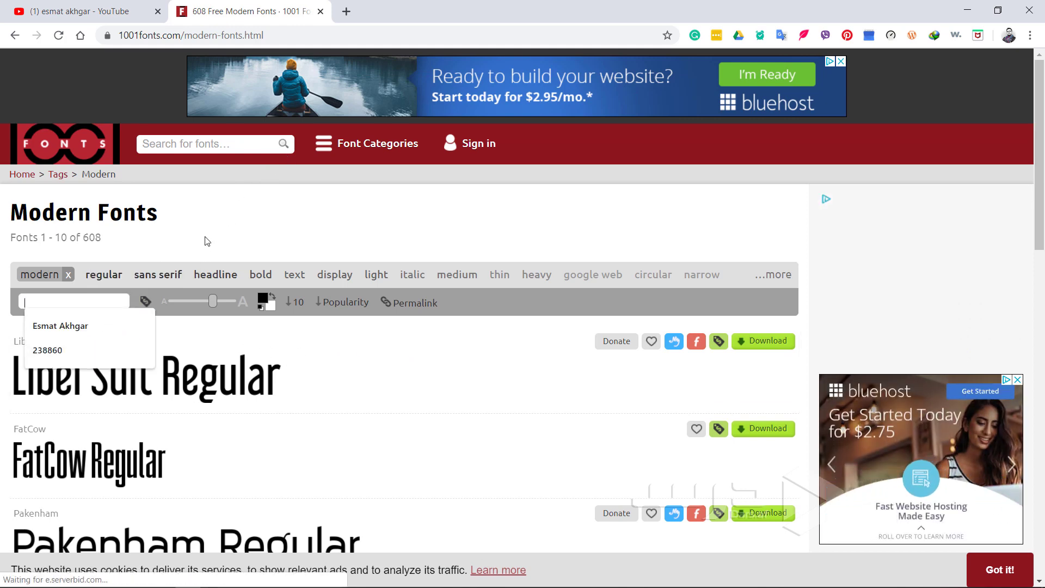
left_click(95, 326)
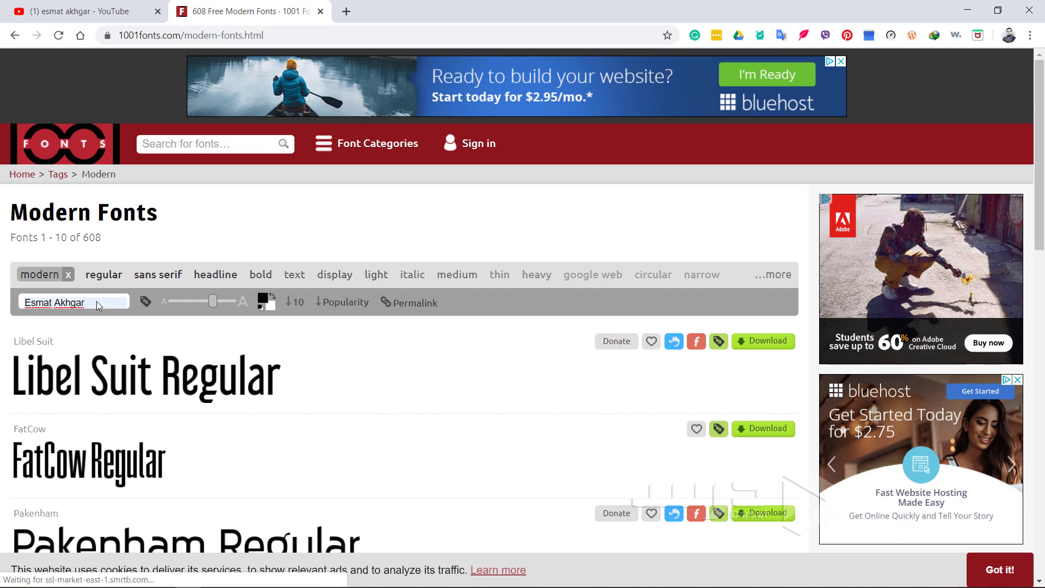
key("Return")
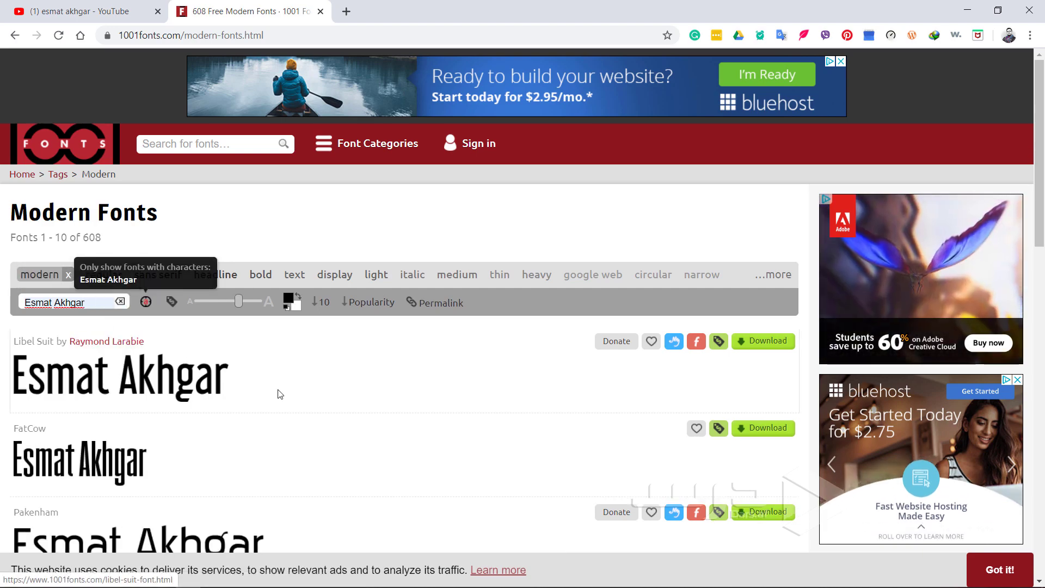
Step: Page through the Modern list to page 4, then the last page (fonts 601–608)
scroll(283, 389, "down", 3)
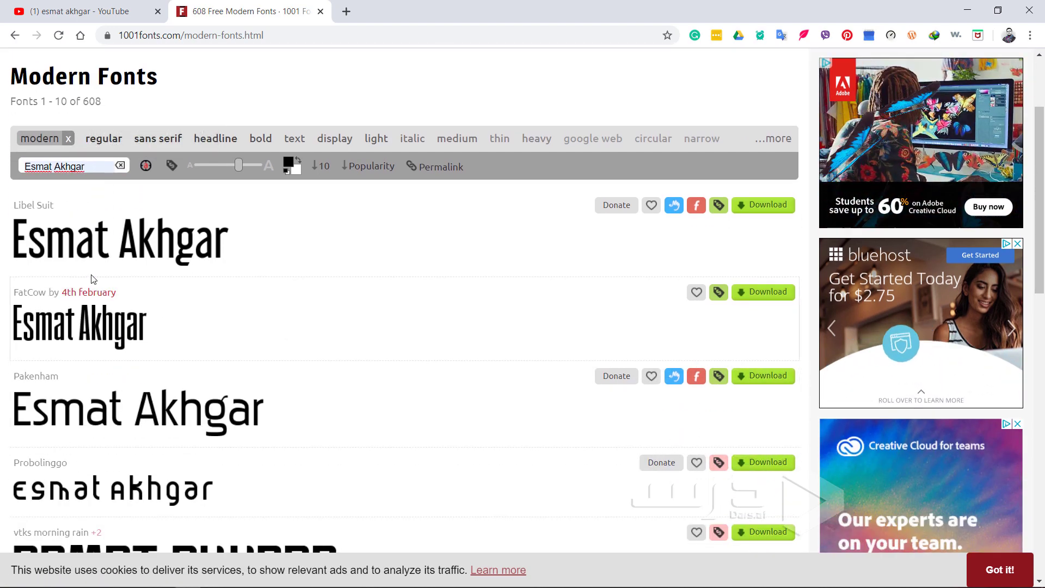
scroll(212, 375, "down", 3)
scroll(191, 341, "down", 5)
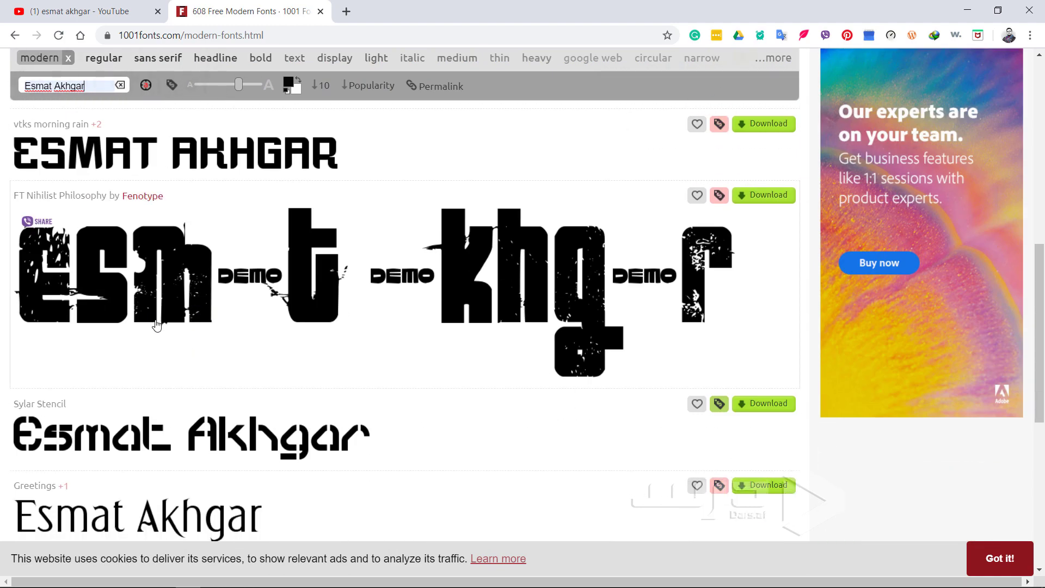
scroll(150, 392, "down", 4)
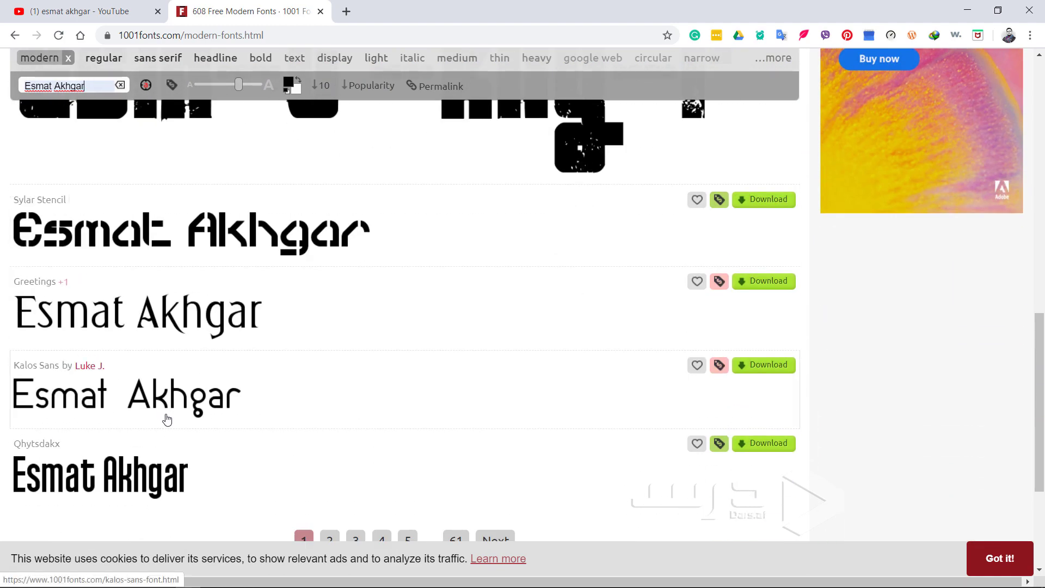
scroll(168, 420, "down", 3)
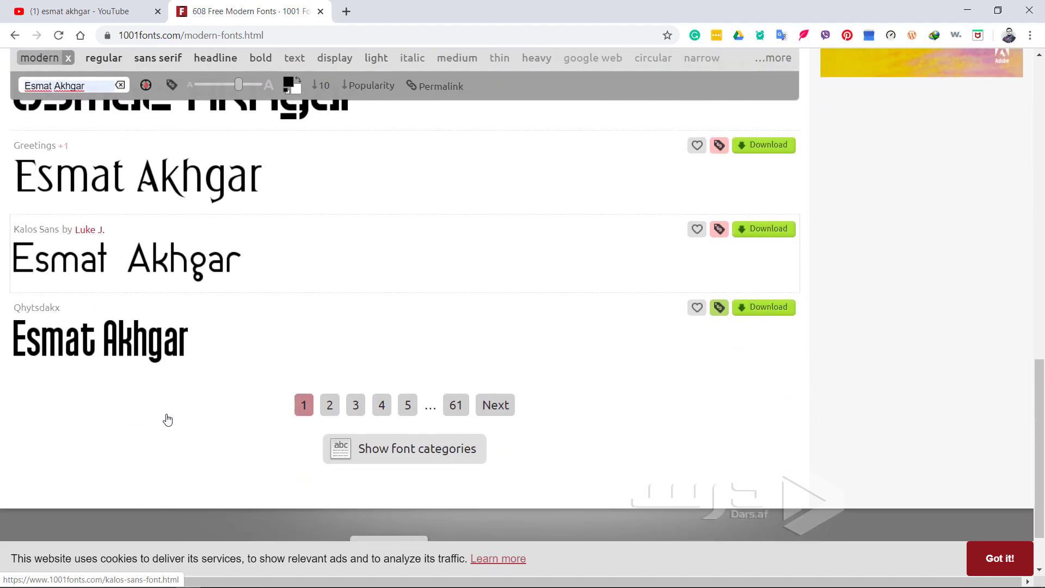
left_click(380, 410)
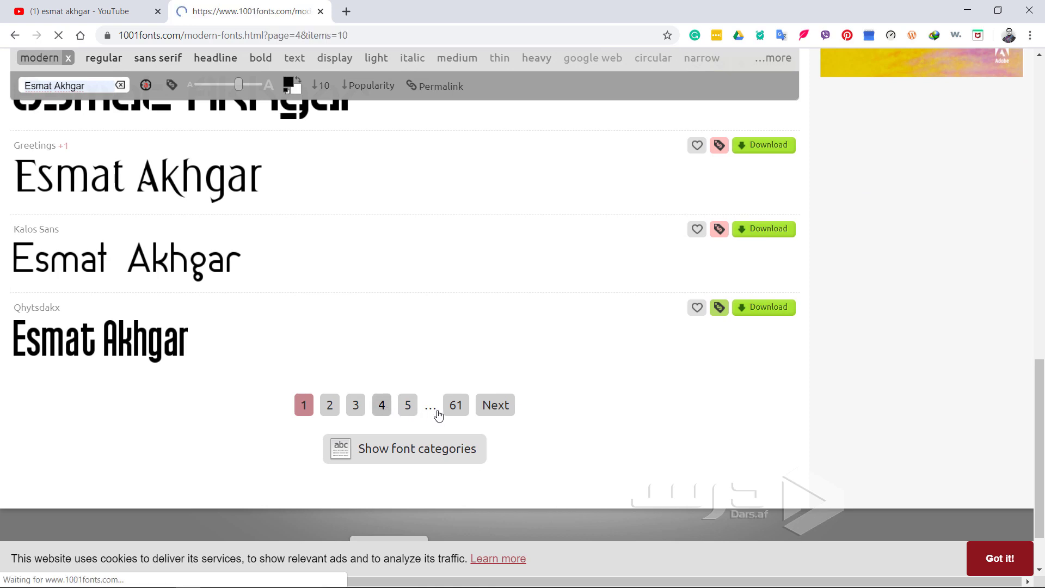
scroll(389, 417, "down", 6)
scroll(389, 416, "down", 5)
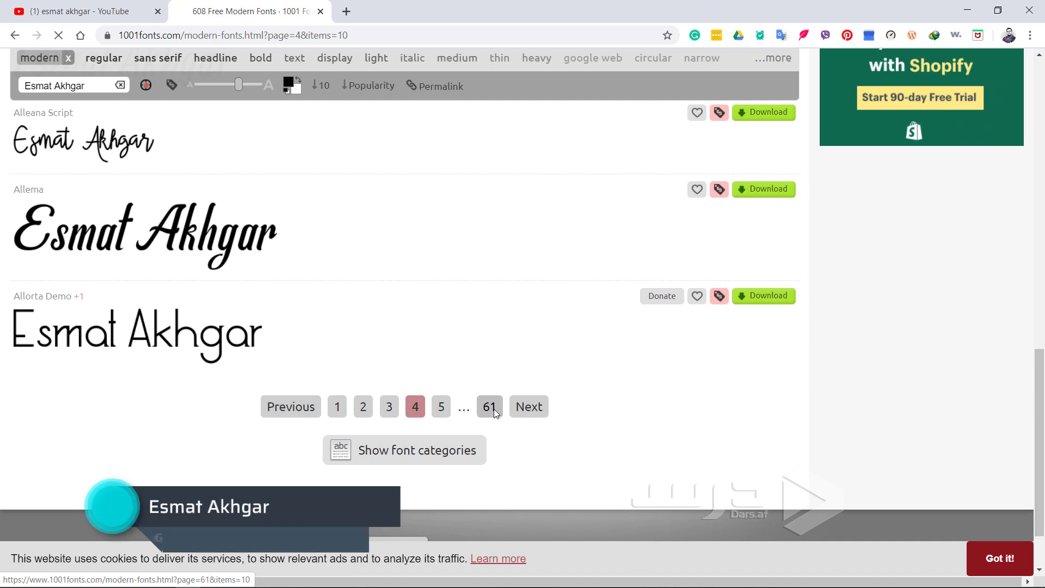
left_click(493, 409)
scroll(268, 403, "down", 4)
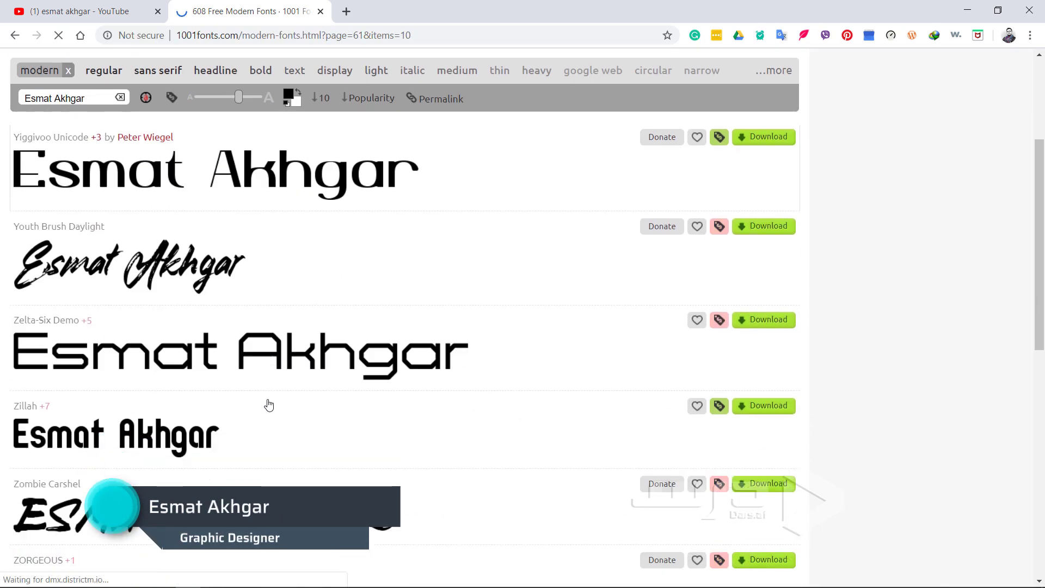
scroll(268, 403, "down", 5)
scroll(269, 402, "up", 9)
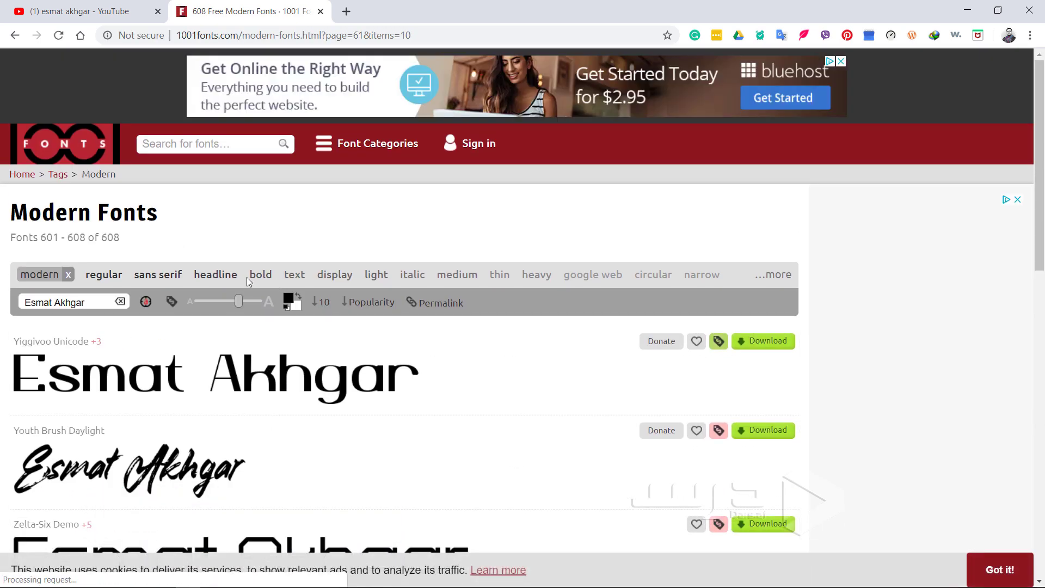
Step: Shrink the Modern font previews slightly and recolour the sample text green
left_click_drag(229, 306, 234, 304)
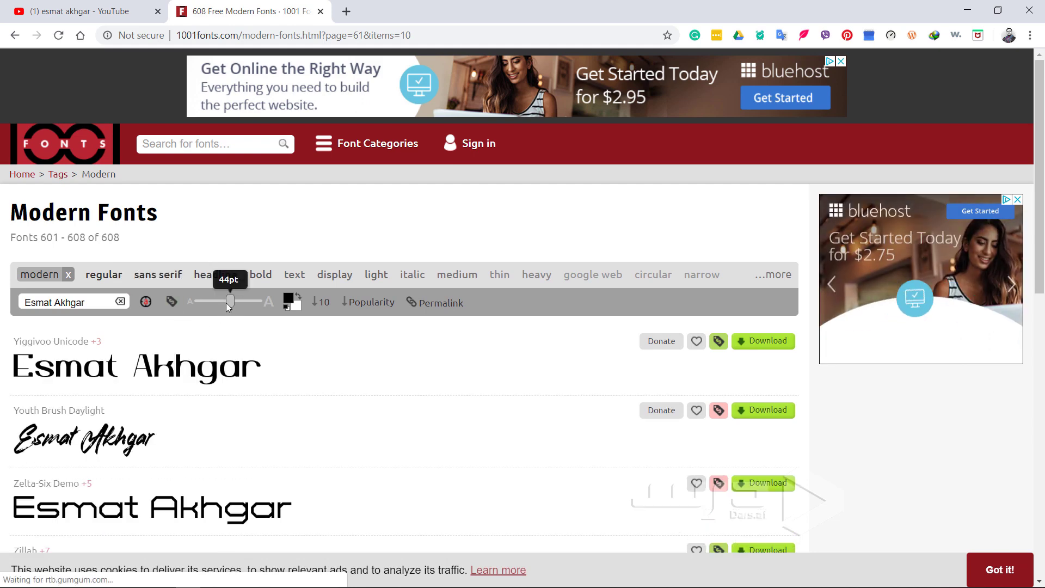
left_click(290, 299)
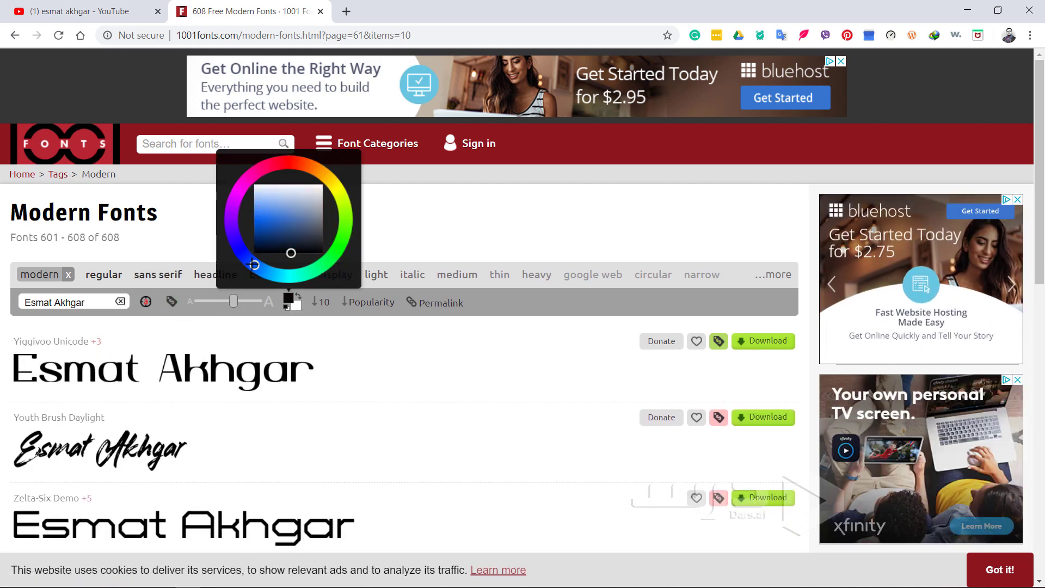
left_click_drag(258, 267, 240, 251)
left_click_drag(283, 218, 264, 213)
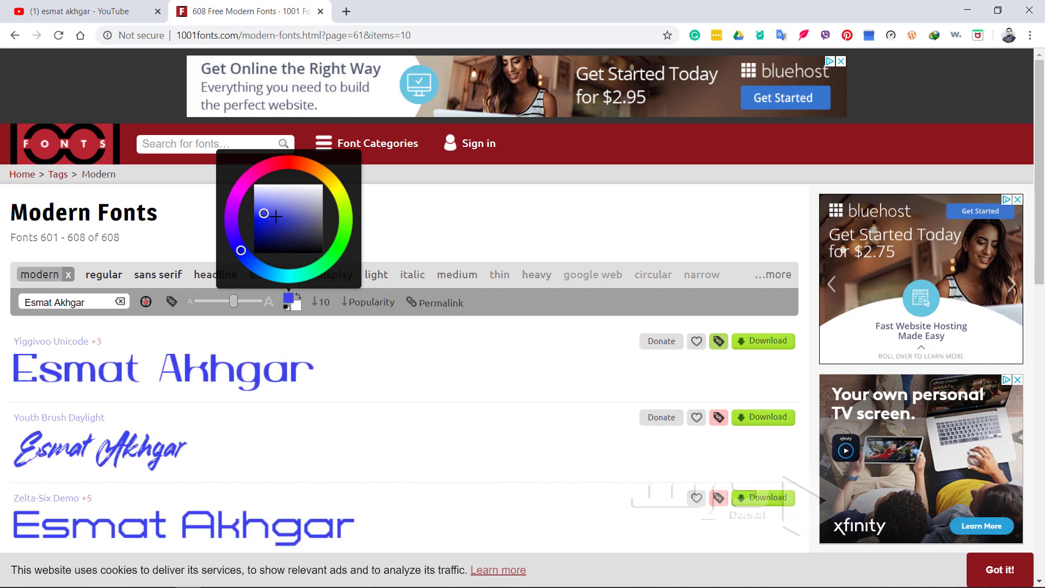
left_click(256, 229)
left_click(344, 234)
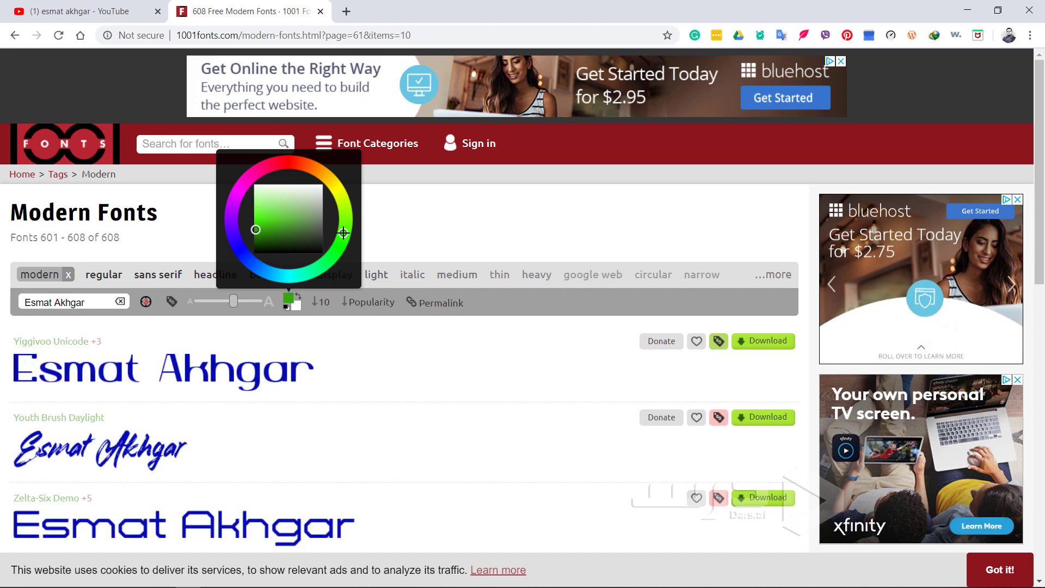
left_click(380, 392)
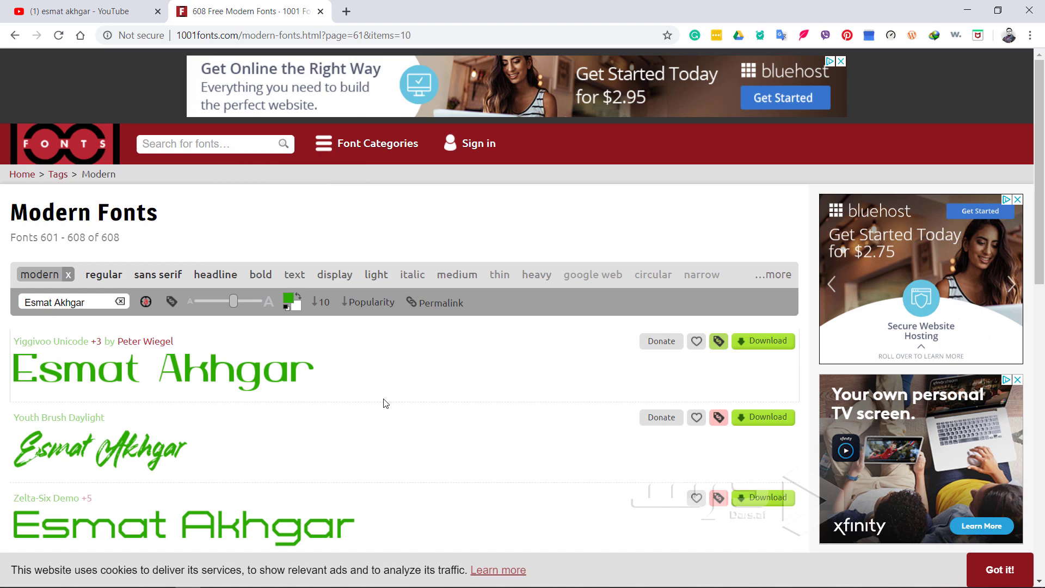
scroll(383, 403, "down", 1)
scroll(376, 405, "down", 1)
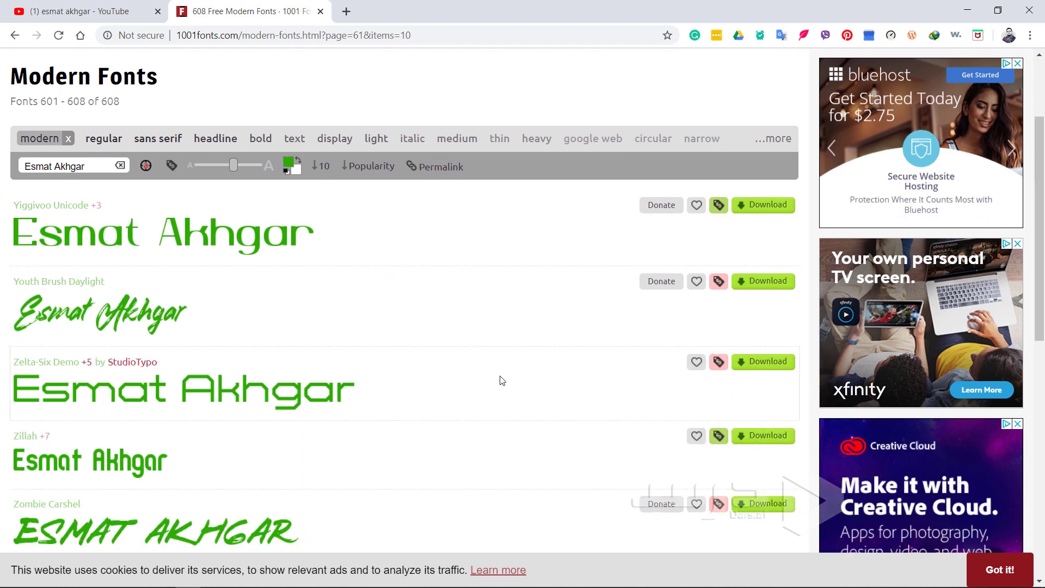
Step: Cancel the Youth Brush Daylight download and open dafont.com in a new tab
left_click(763, 284)
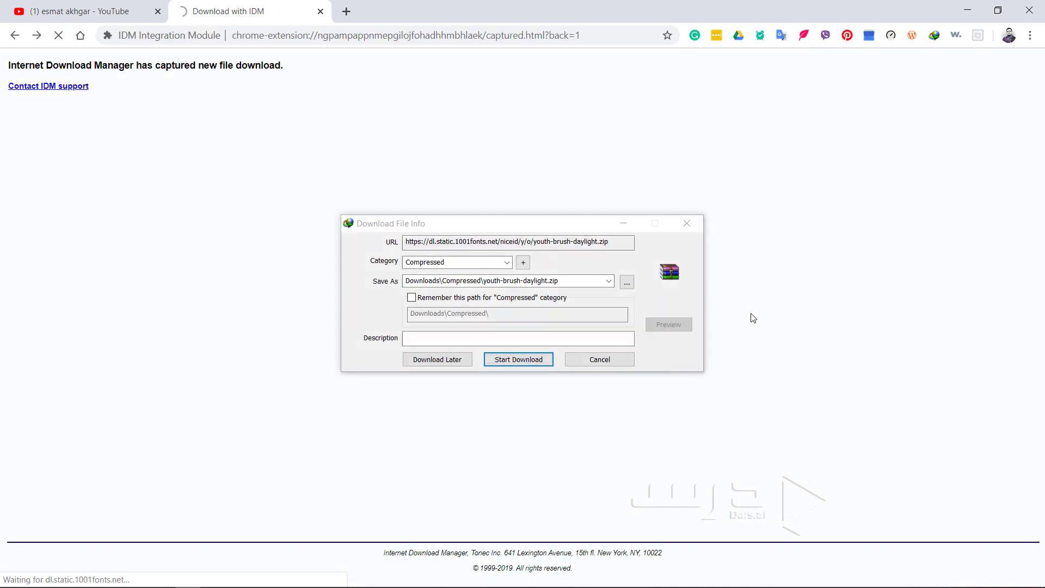
left_click(599, 360)
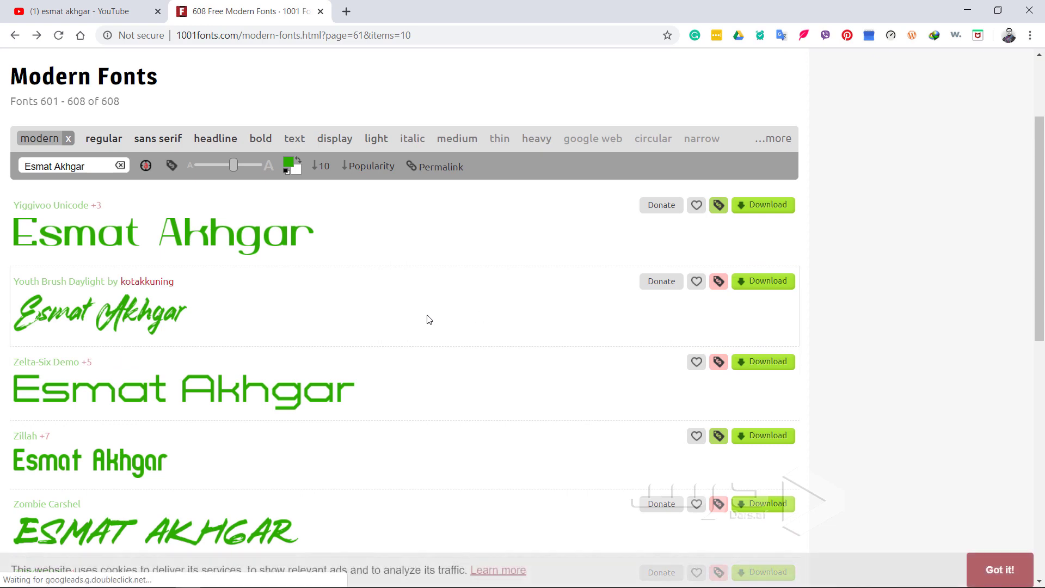
left_click(345, 11)
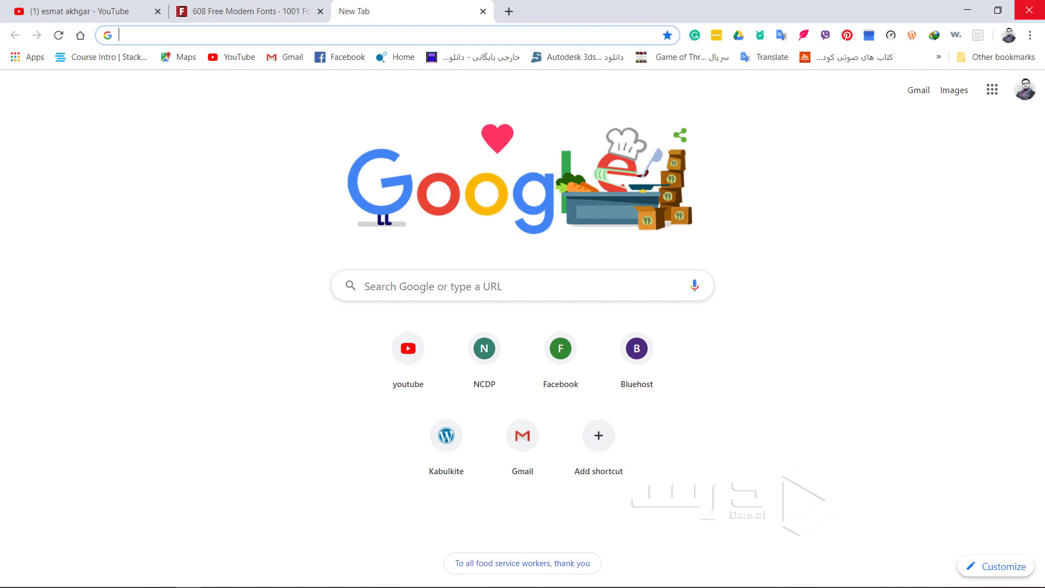
type("dafon")
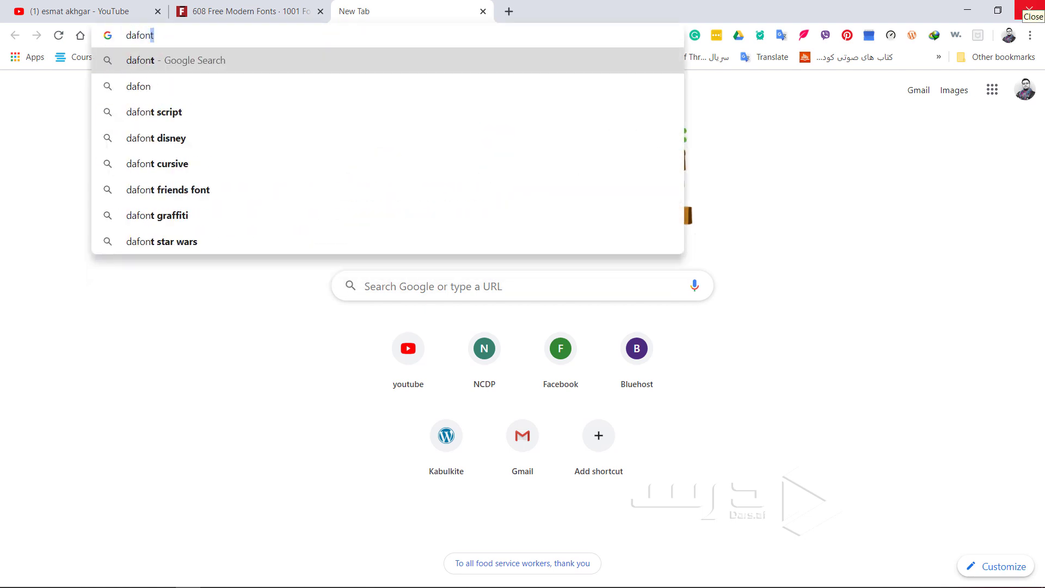
type("t.com")
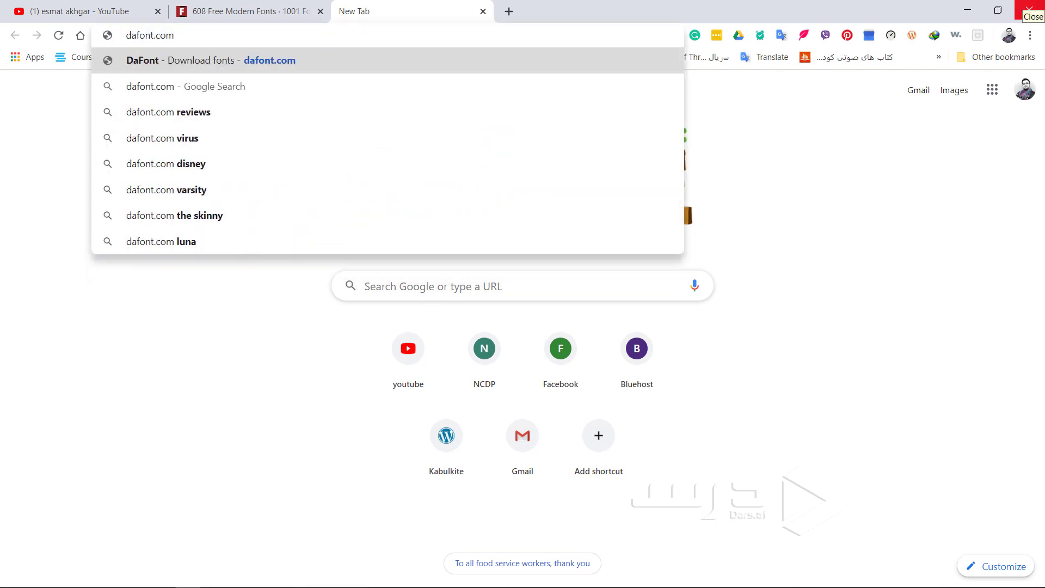
key("Return")
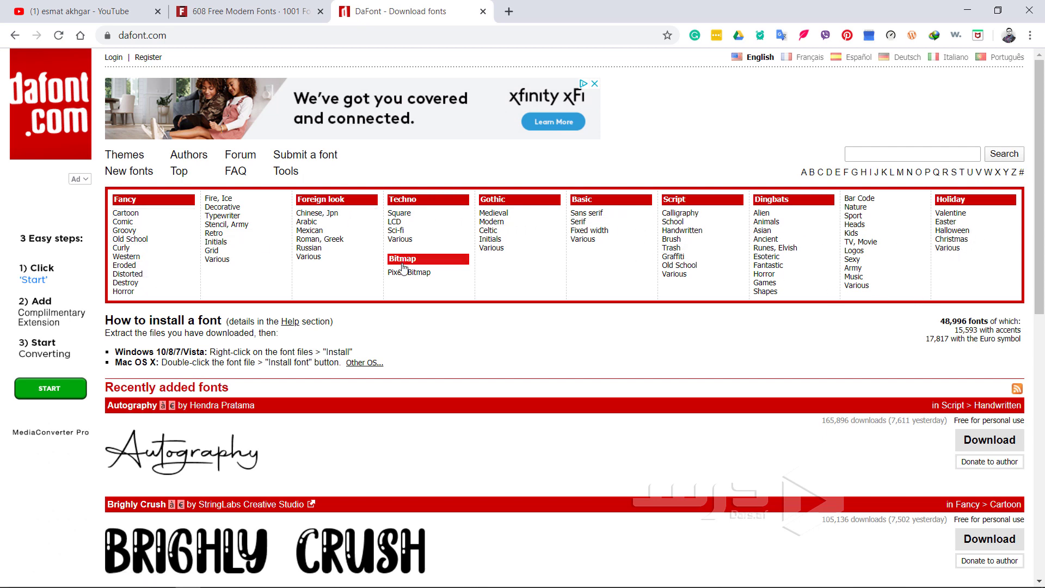
Step: Open DaFont's Fancy > Western category and fill in a custom name as preview text
left_click(142, 260)
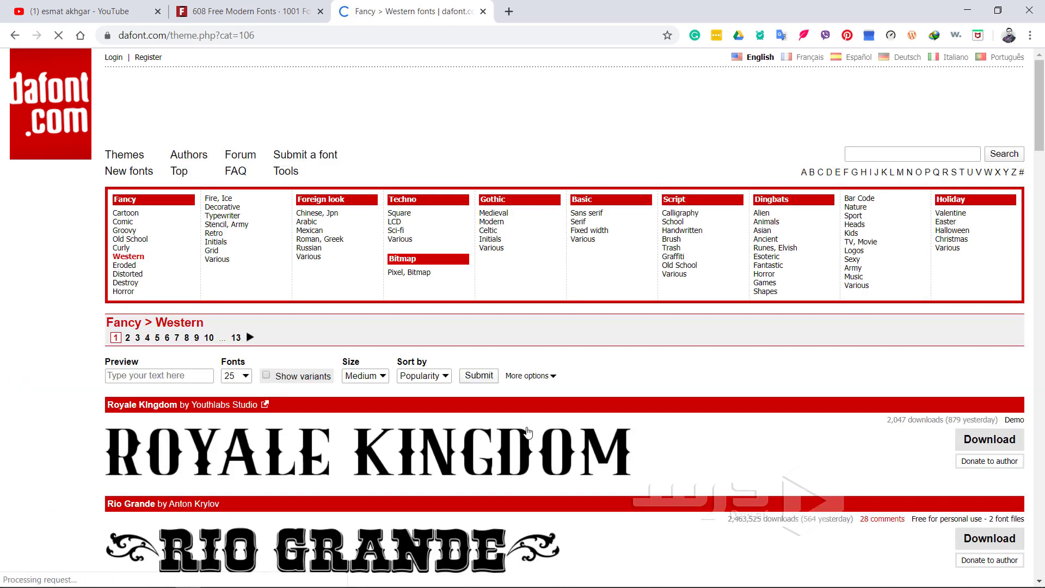
scroll(528, 432, "down", 1)
left_click(175, 308)
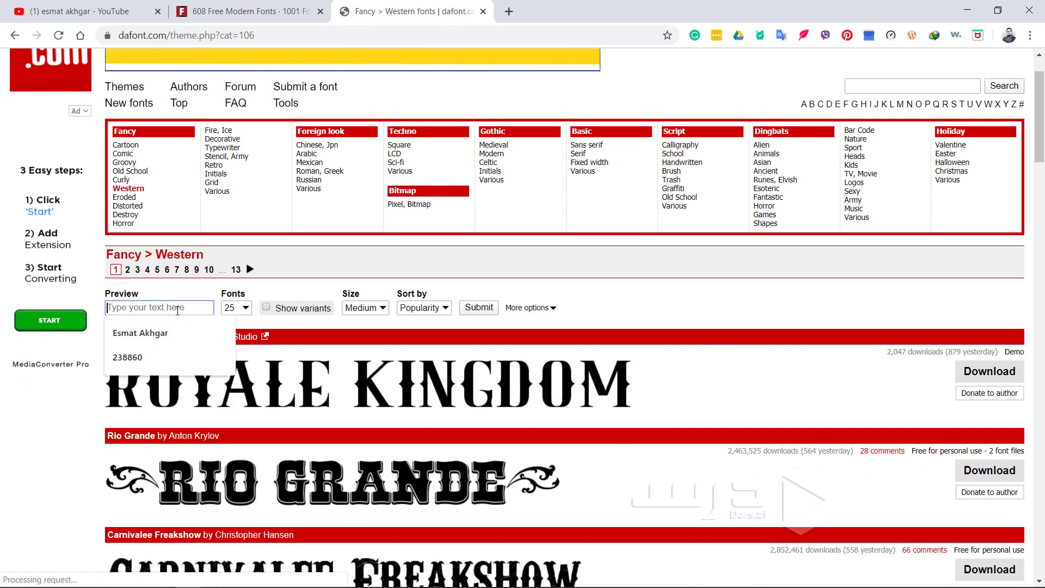
left_click(199, 333)
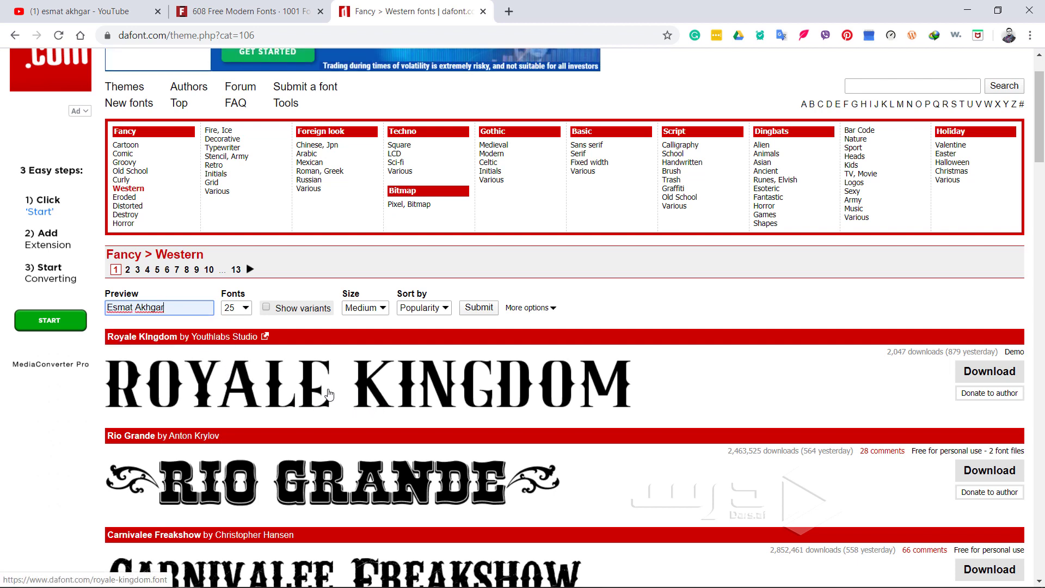
left_click(268, 325)
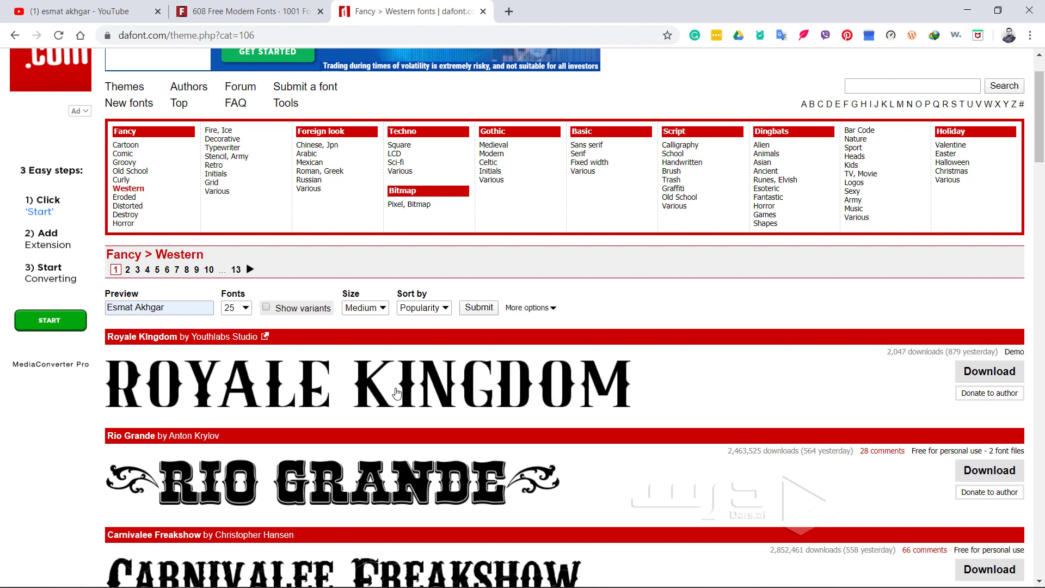
Step: Visit the Youthlabs Studio author page, return, and apply the custom preview text
scroll(539, 415, "down", 3)
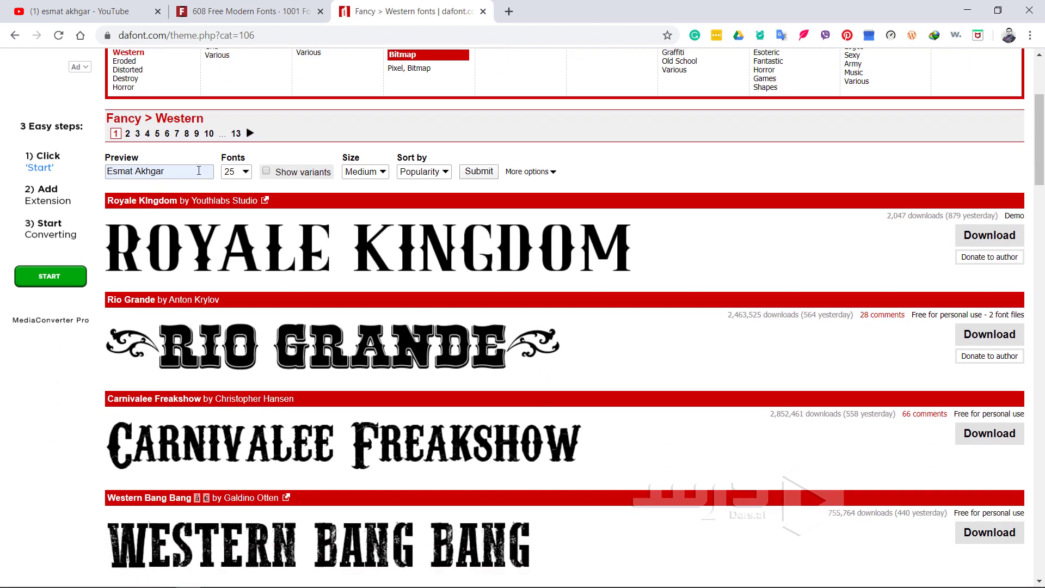
left_click(201, 202)
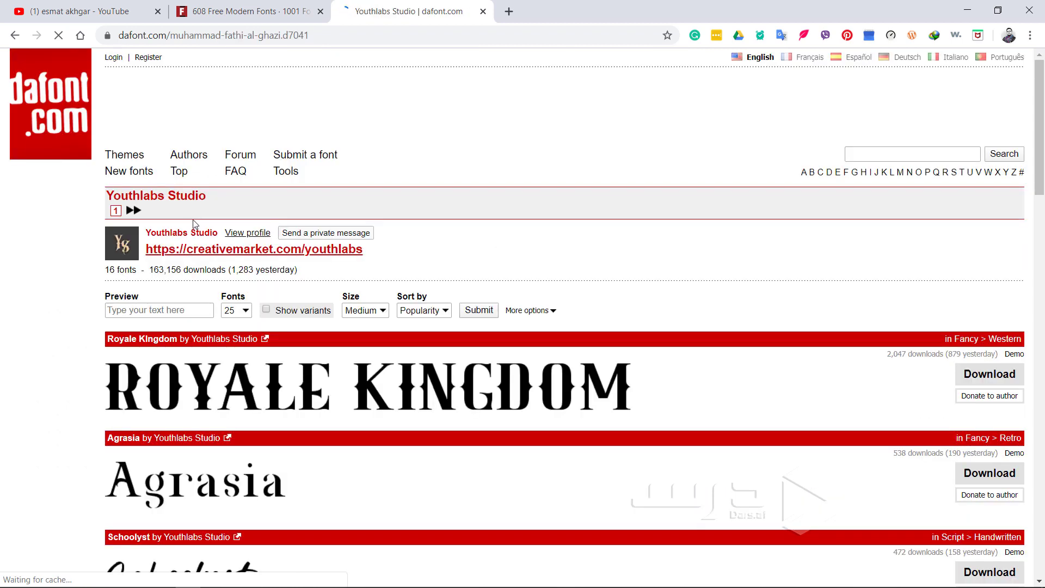
key("alt+Left")
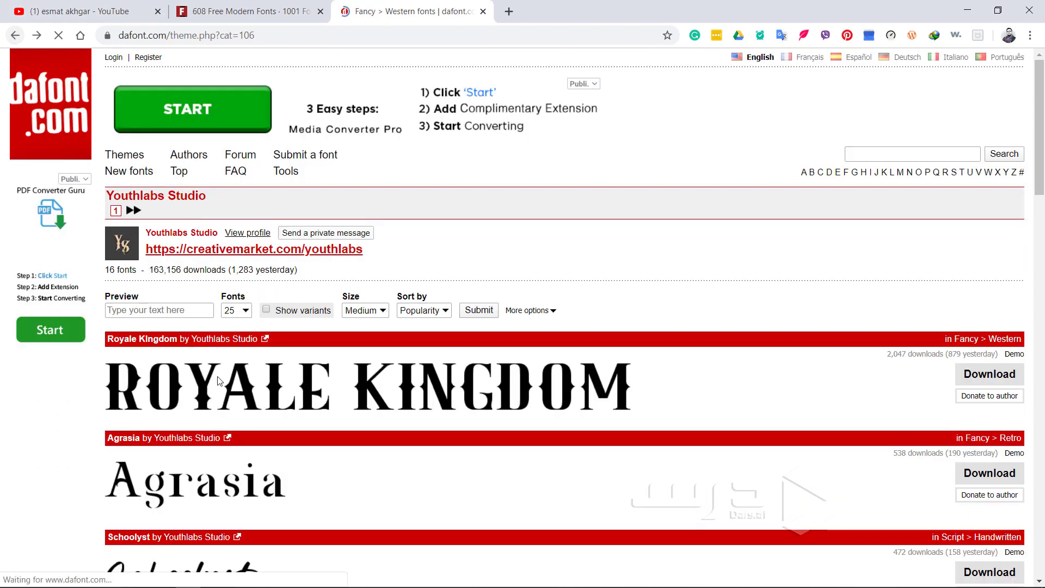
left_click(182, 172)
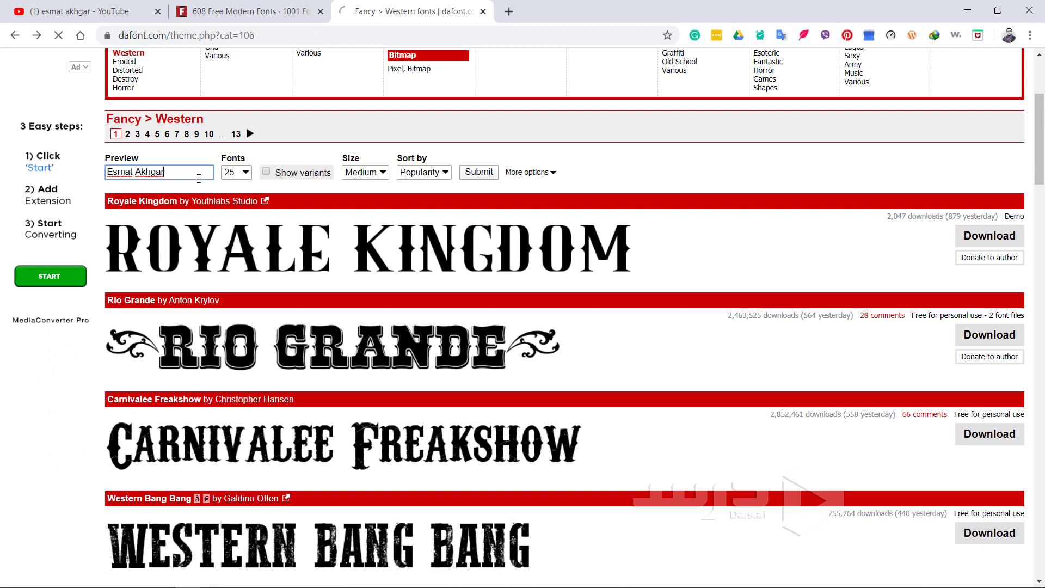
key("Return")
Step: Check the per-page count and change the Western font preview size from Medium to Large
scroll(216, 421, "down", 3)
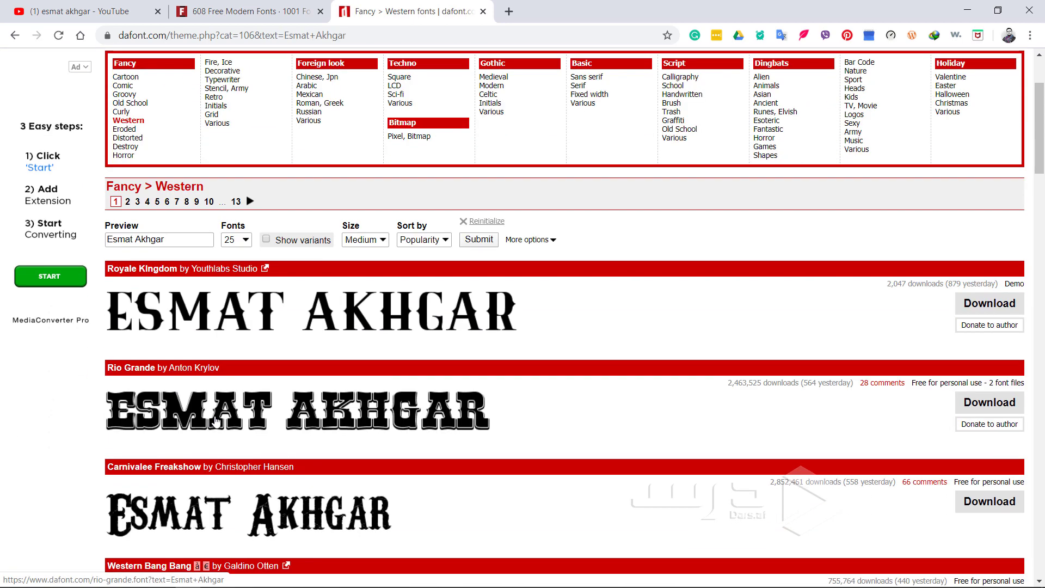
left_click(236, 241)
left_click(287, 245)
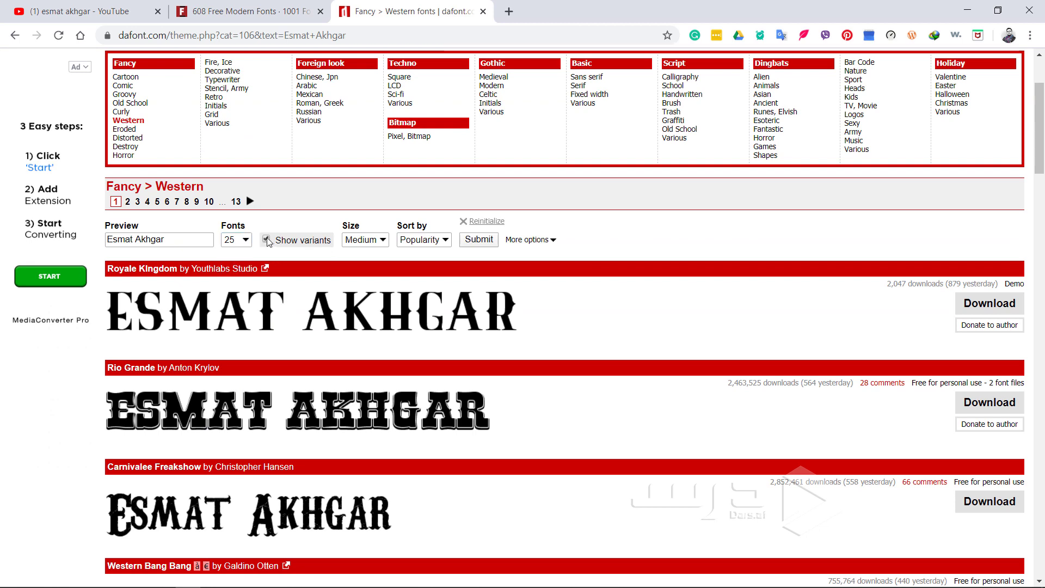
left_click(362, 242)
left_click(397, 247)
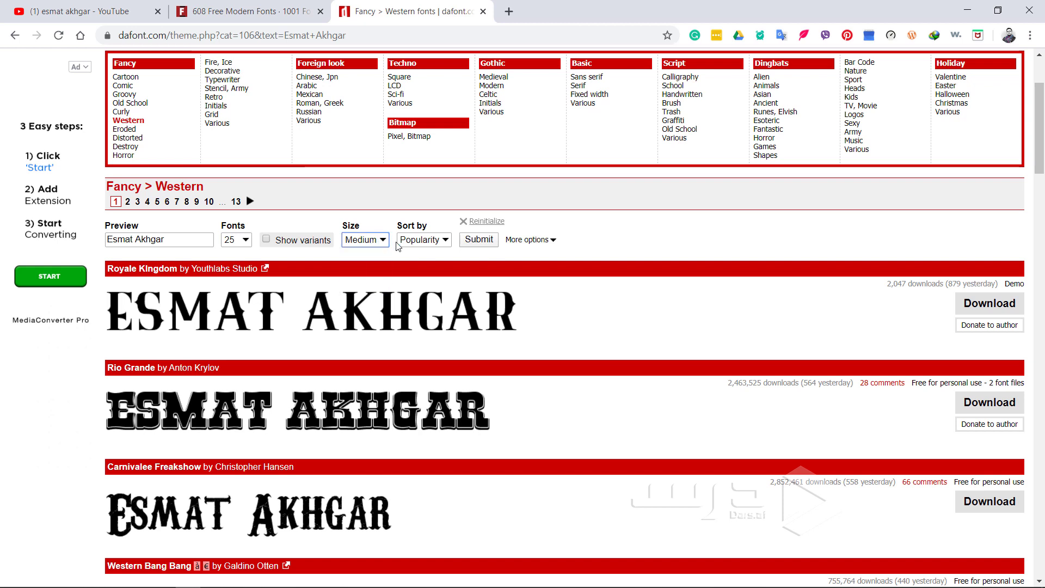
left_click(377, 245)
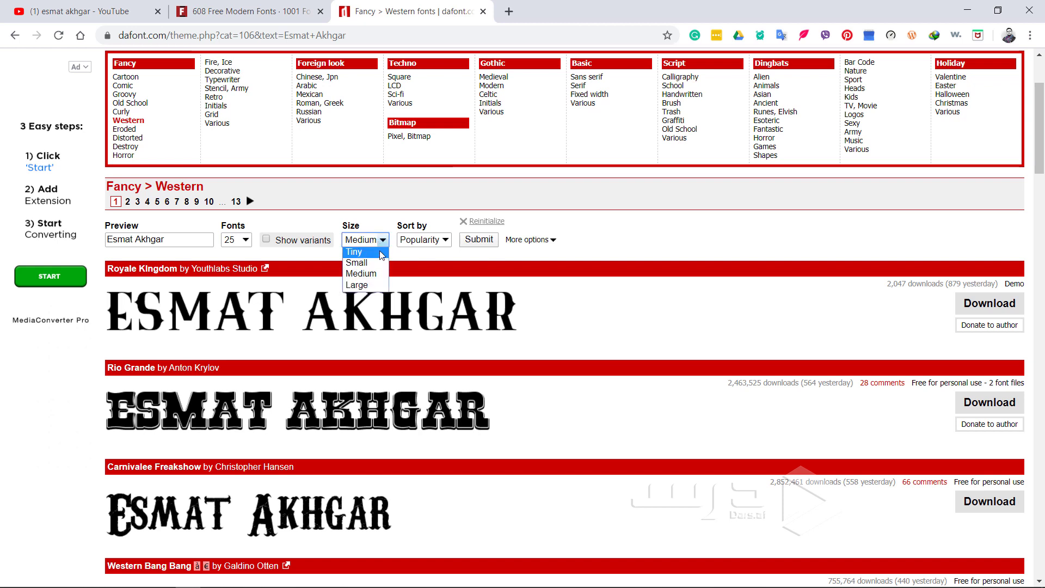
left_click(379, 285)
Step: Keep the Western fonts sorted by Popularity and return to the top of the page
left_click(442, 244)
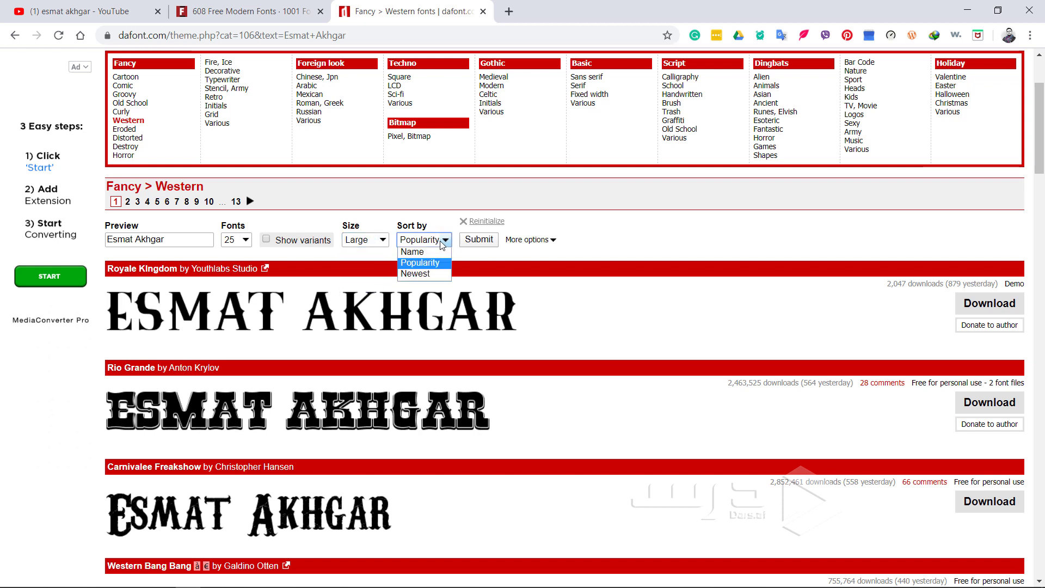
left_click(472, 257)
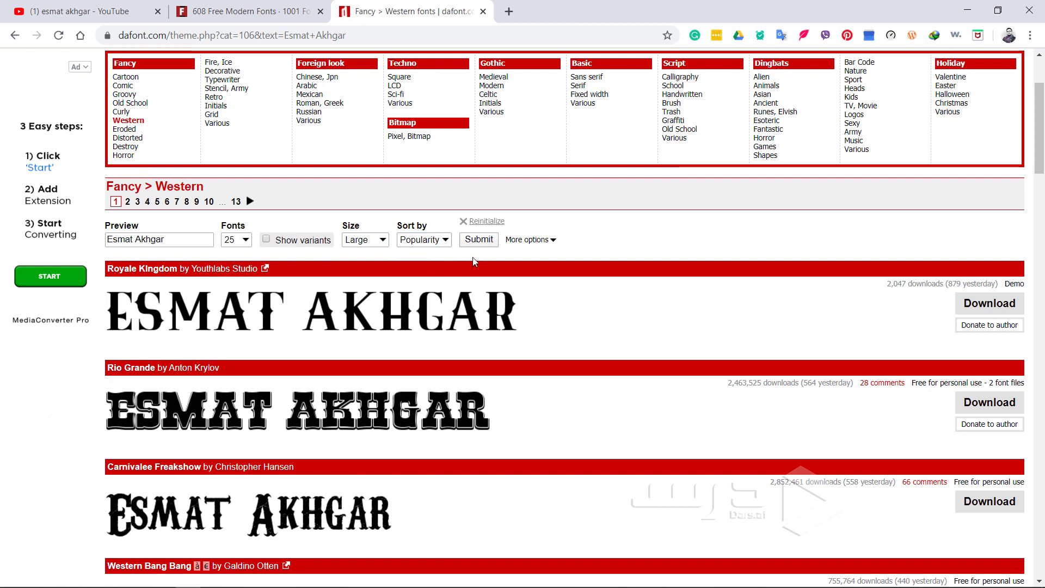
scroll(690, 406, "up", 1)
scroll(691, 407, "up", 3)
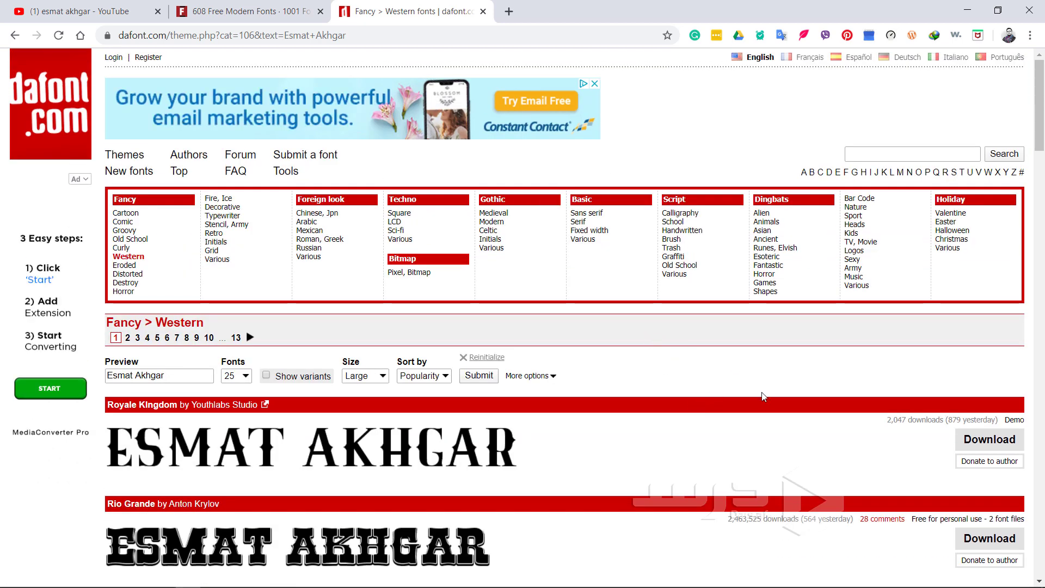
Step: Search 1001 Fonts for 'saira' and scroll through its four Saira font results
left_click(248, 10)
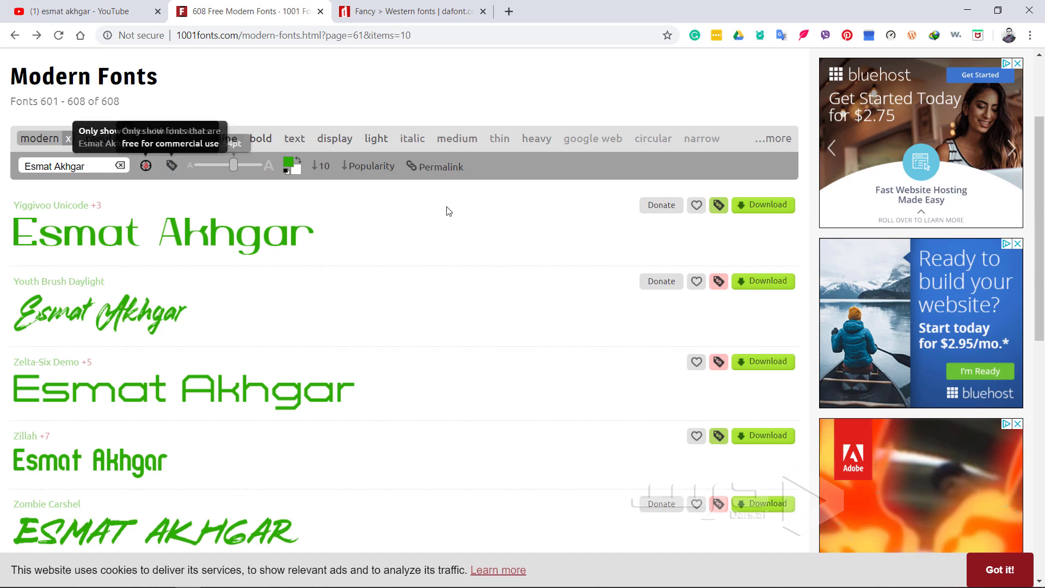
scroll(471, 221, "up", 3)
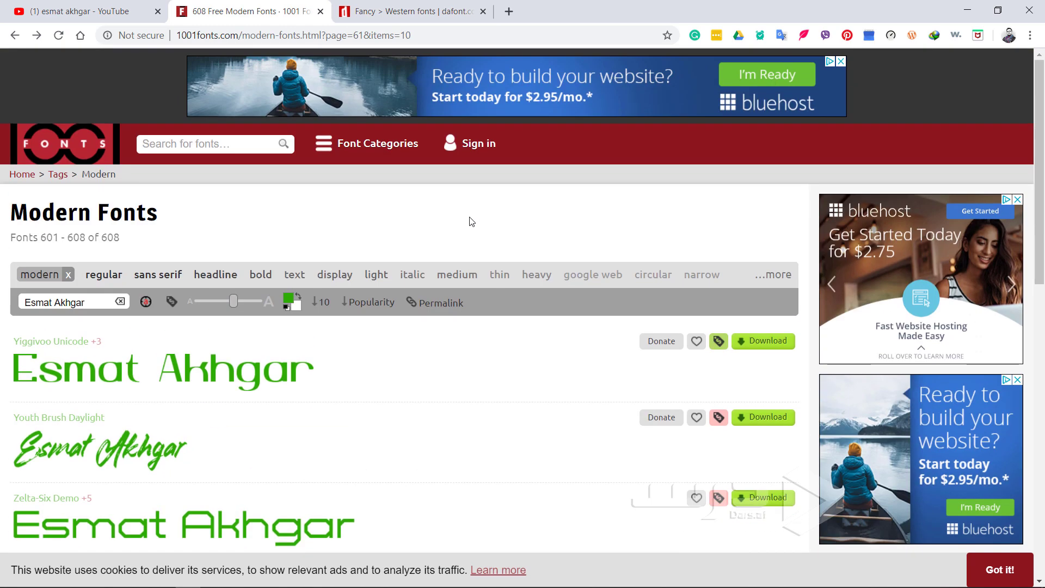
left_click(238, 143)
type("saira")
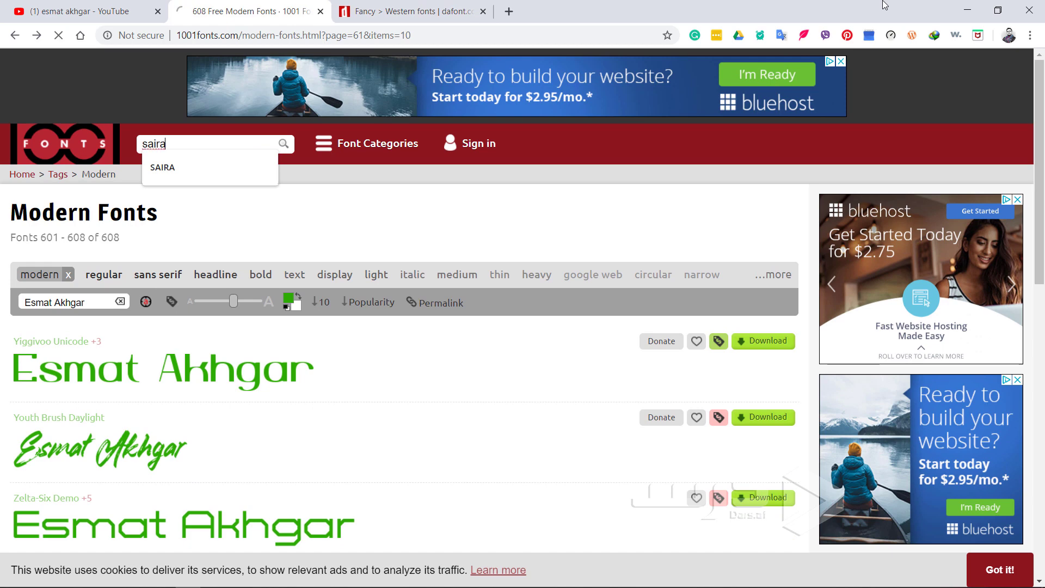
key("Return")
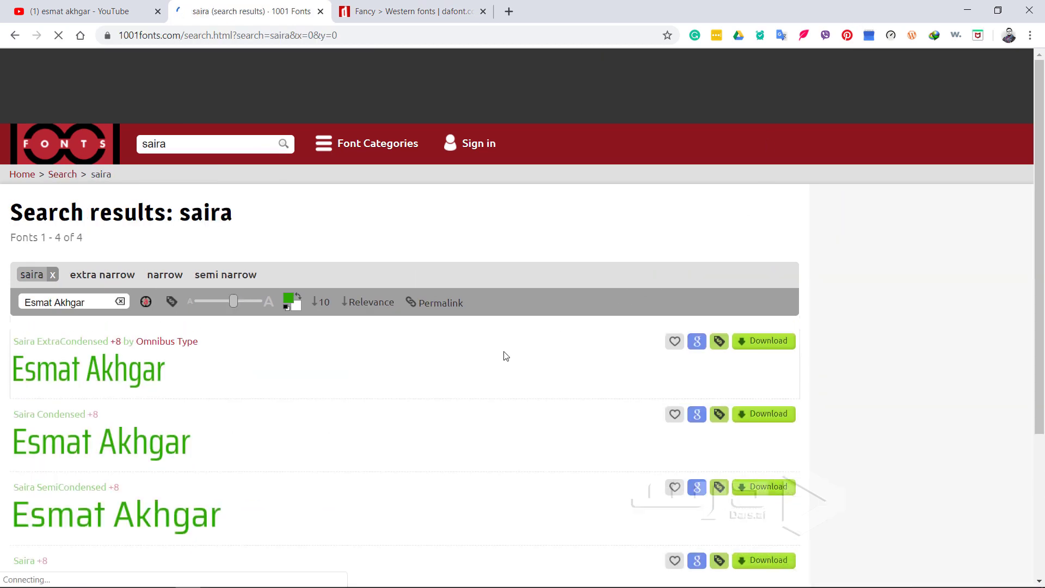
scroll(372, 404, "down", 3)
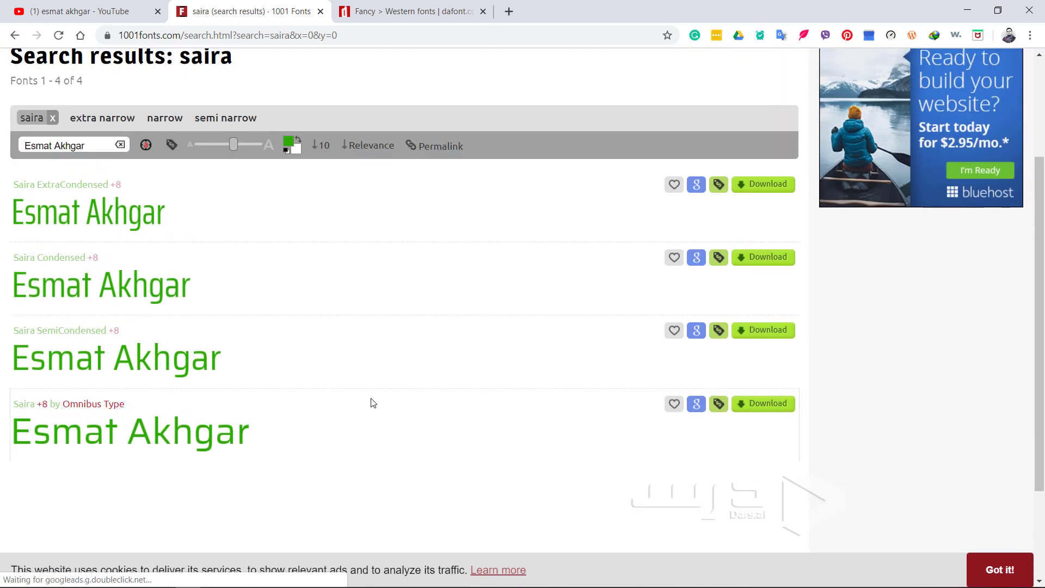
scroll(161, 249, "up", 1)
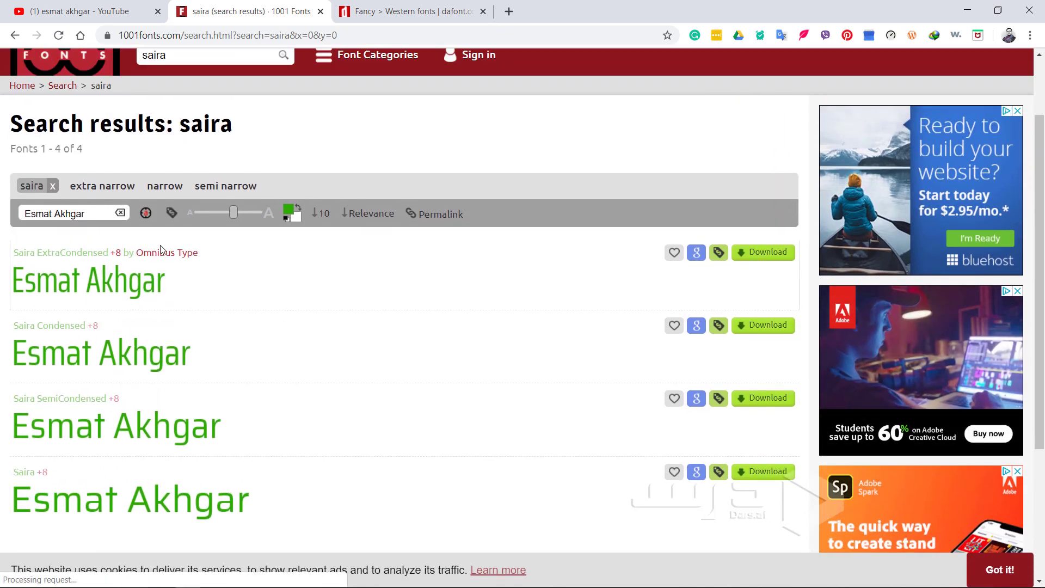
scroll(160, 249, "down", 1)
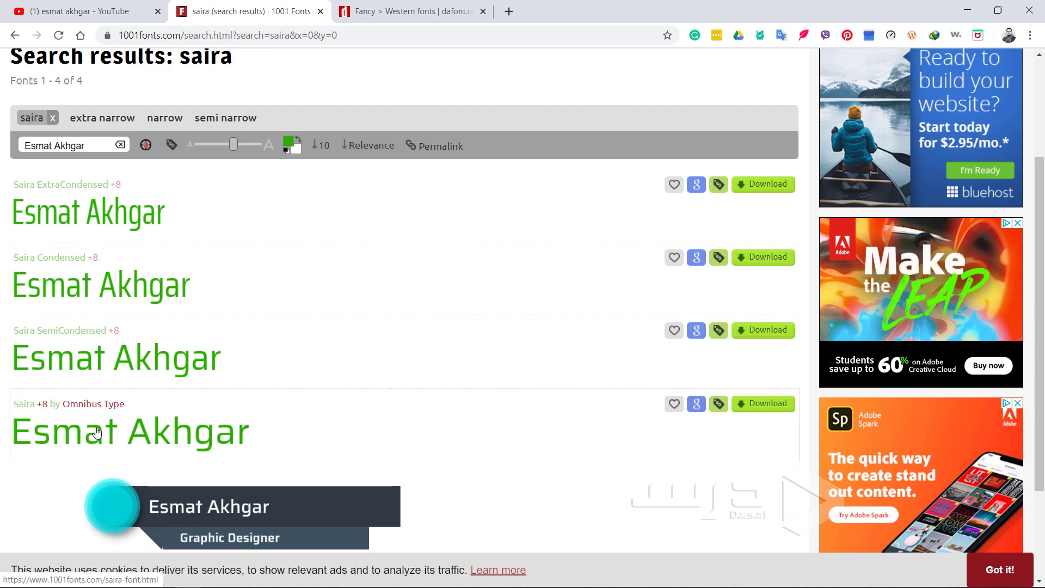
mouse_move(224, 305)
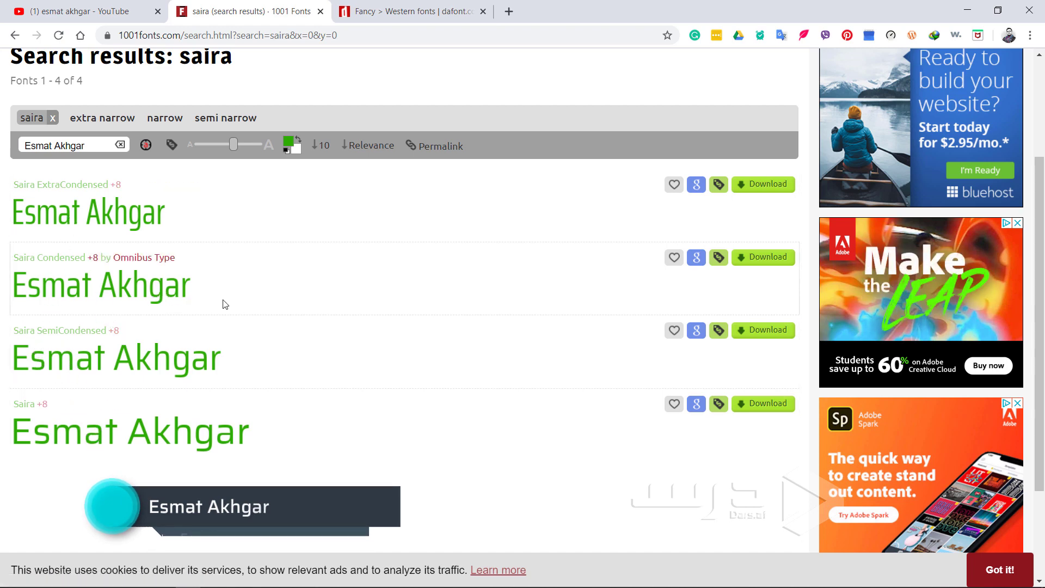
Step: Search DaFont for 'saira', find no matches, confirm none on Fonts.com, then close that tab
left_click(406, 12)
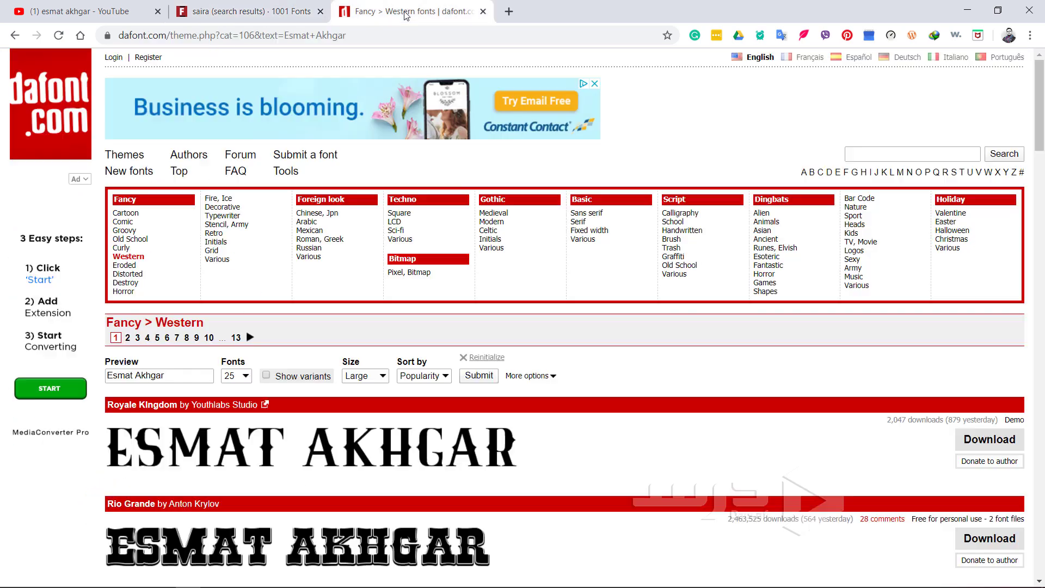
left_click(853, 154)
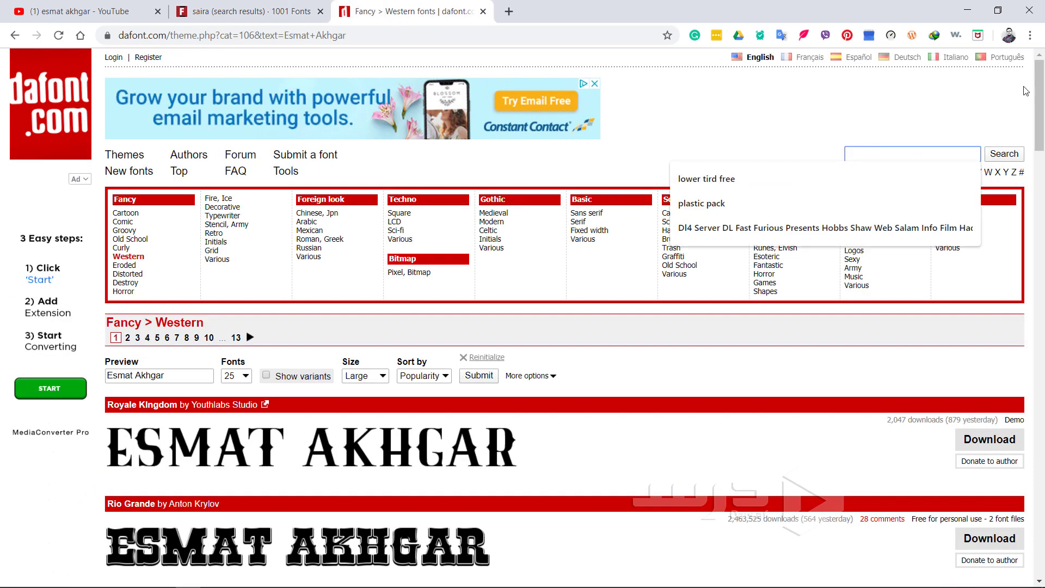
type("saira")
key("Return")
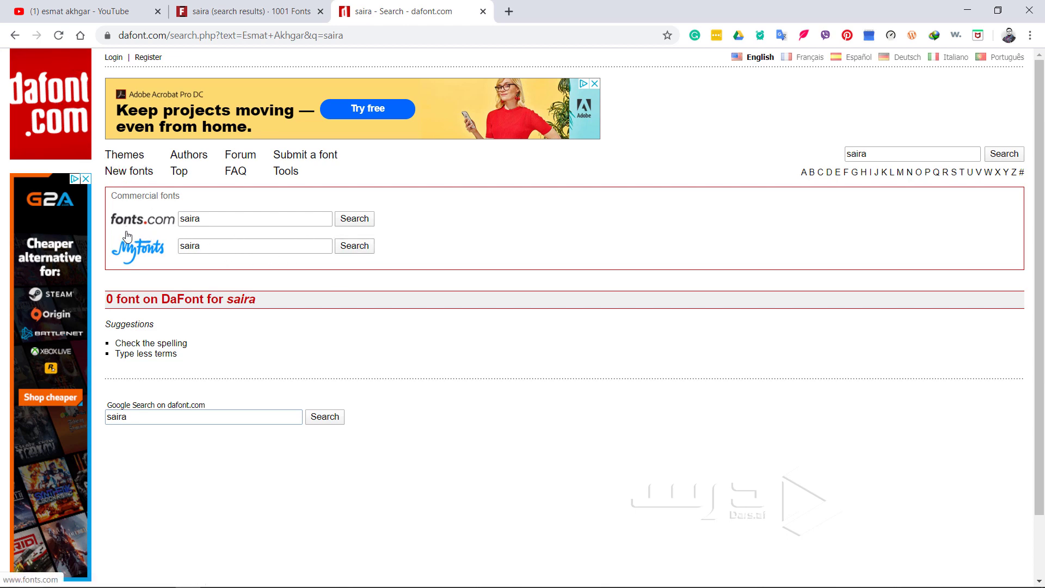
left_click(355, 218)
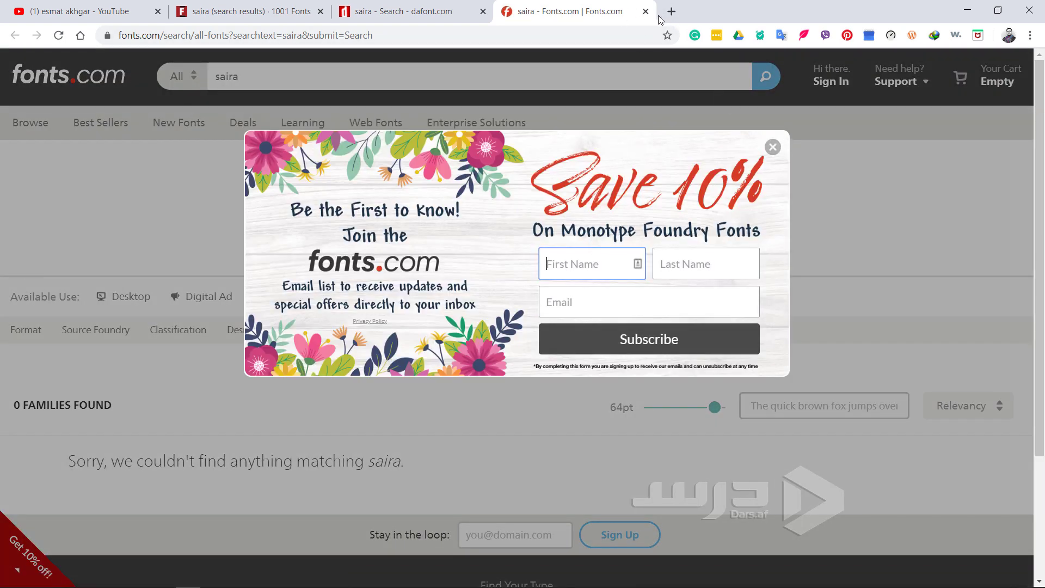
left_click(645, 12)
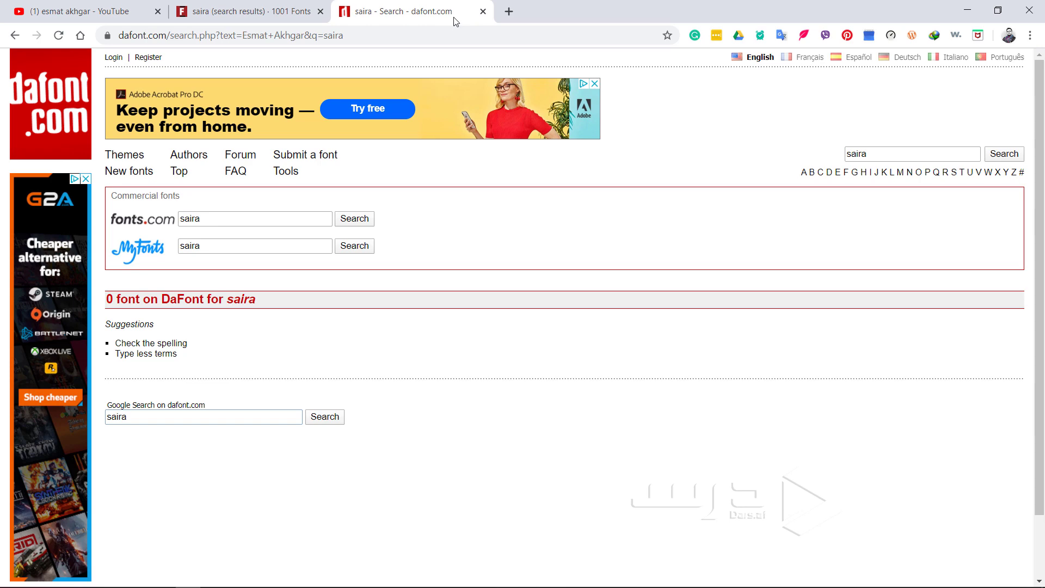
Step: Close the DaFont tab and filter the 1001 Fonts saira results by the 'extra narrow' tag
left_click(483, 12)
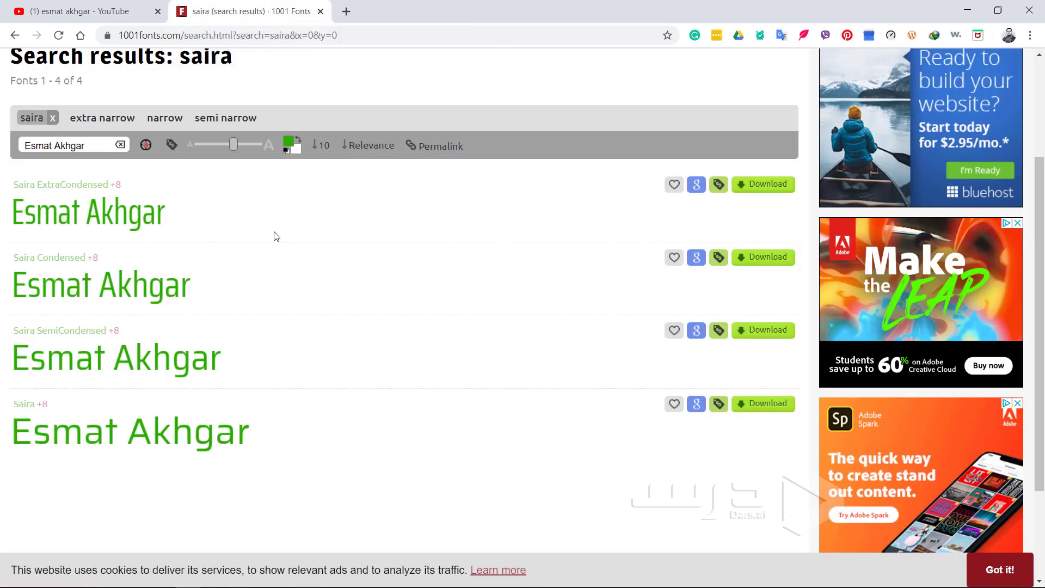
scroll(280, 251, "up", 3)
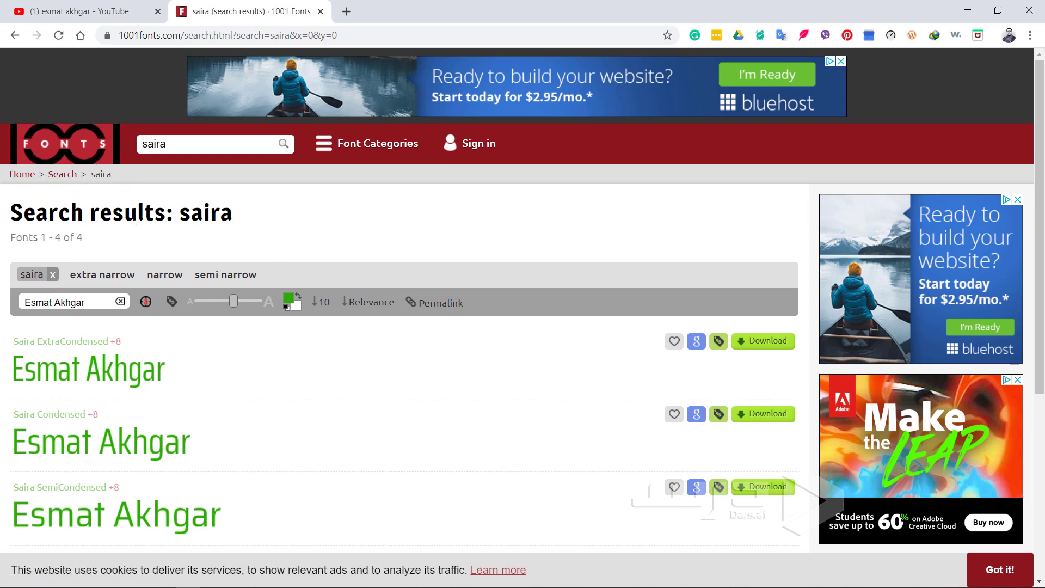
scroll(163, 250, "down", 5)
scroll(183, 269, "up", 5)
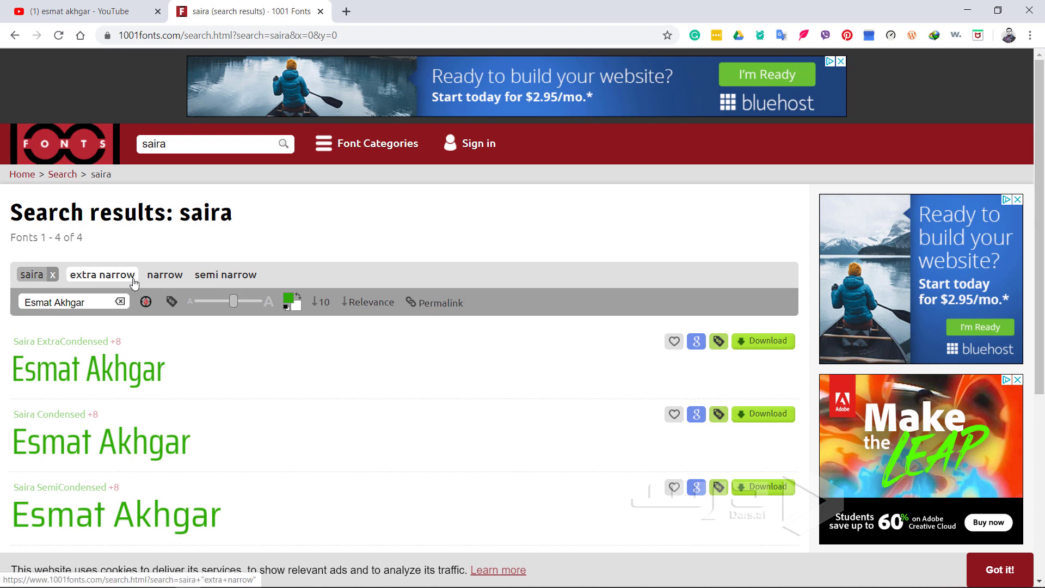
left_click(111, 280)
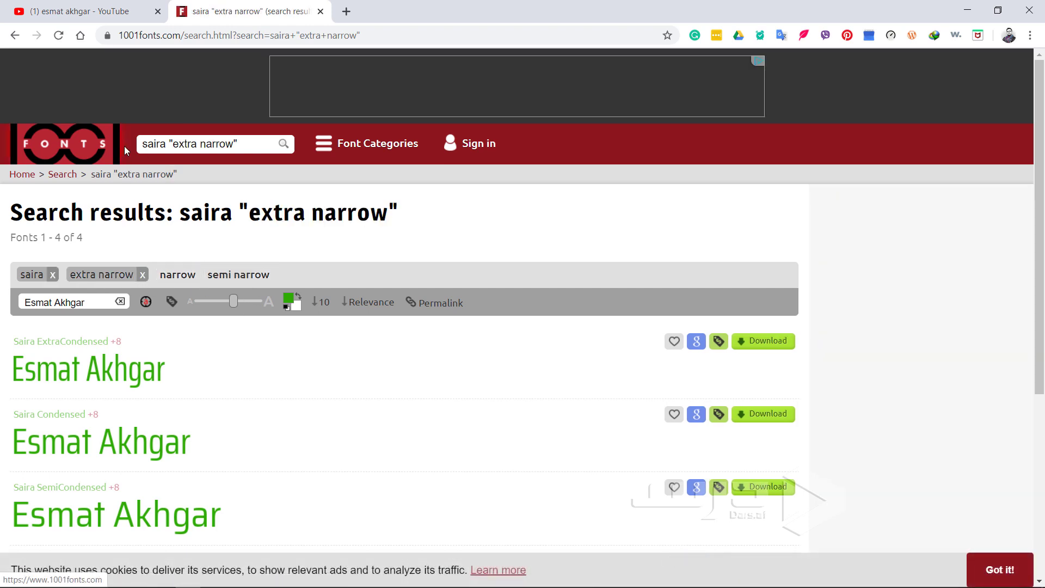
left_click(124, 11)
left_click(253, 12)
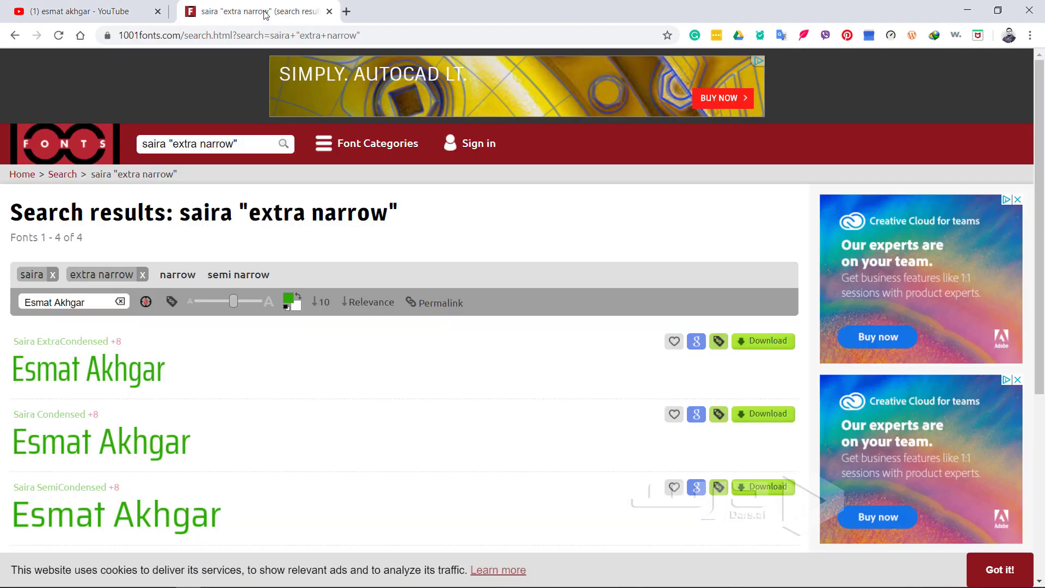